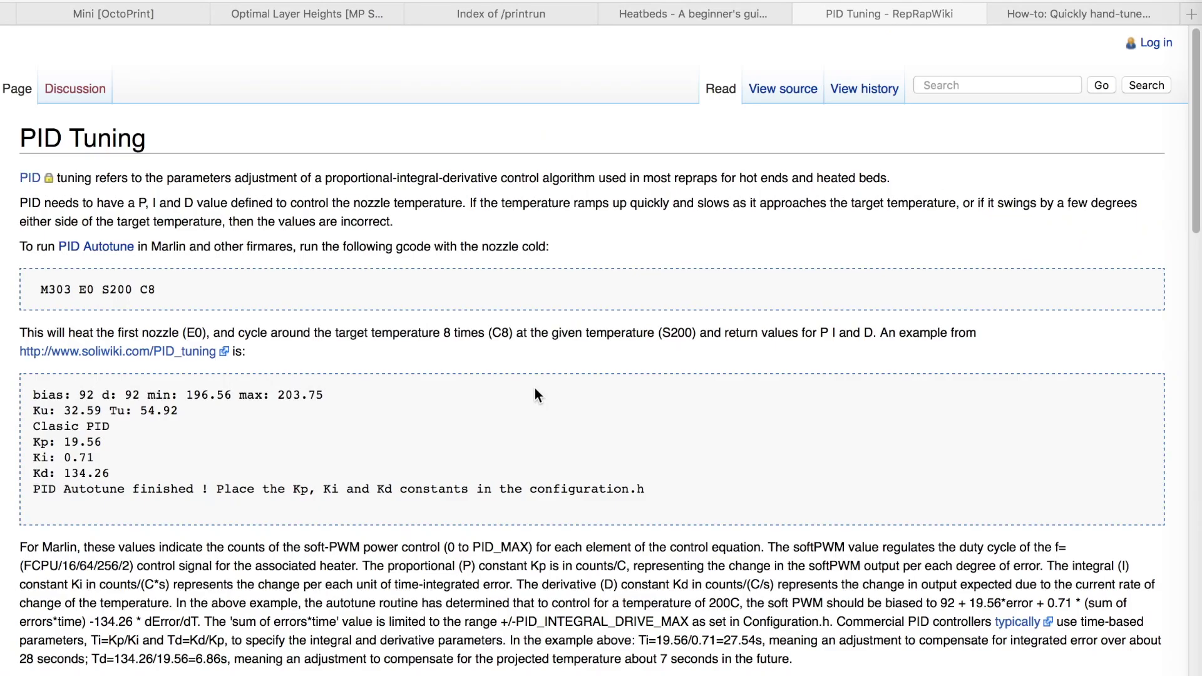
- Scroll the PID Tuning page to the bed lines M303 E-1 S60 C8, M304 and M500, and highlight them
scroll(46, 373, down, 10)
scroll(47, 373, down, 4)
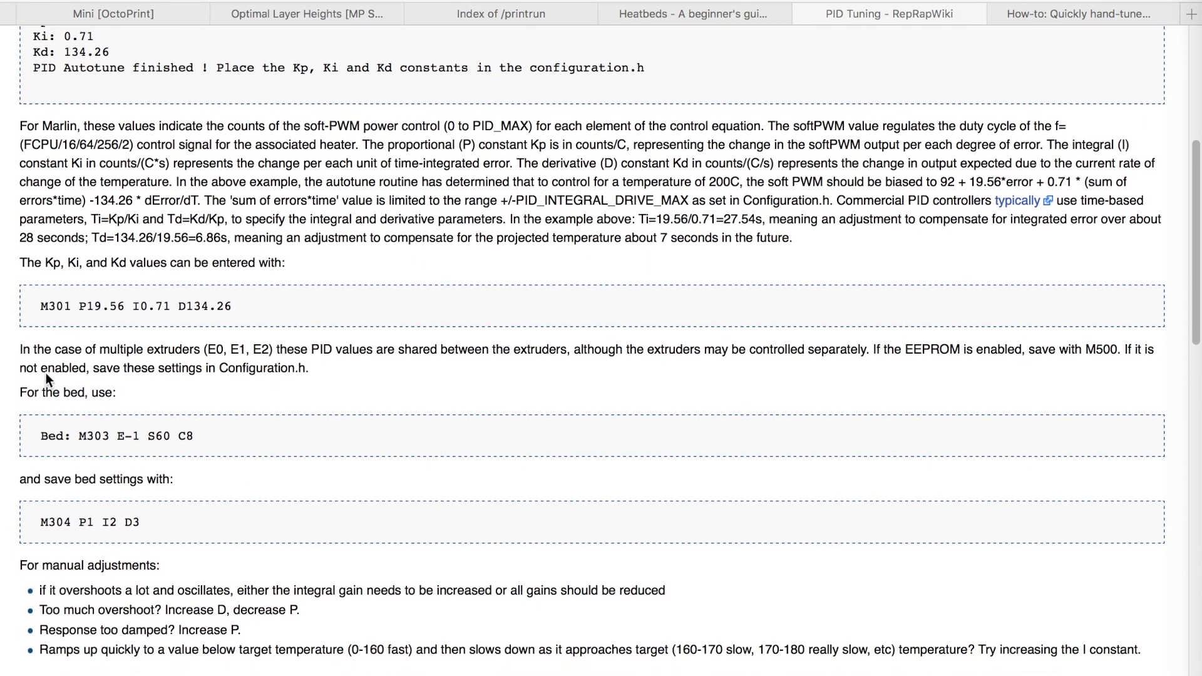
scroll(46, 373, down, 1)
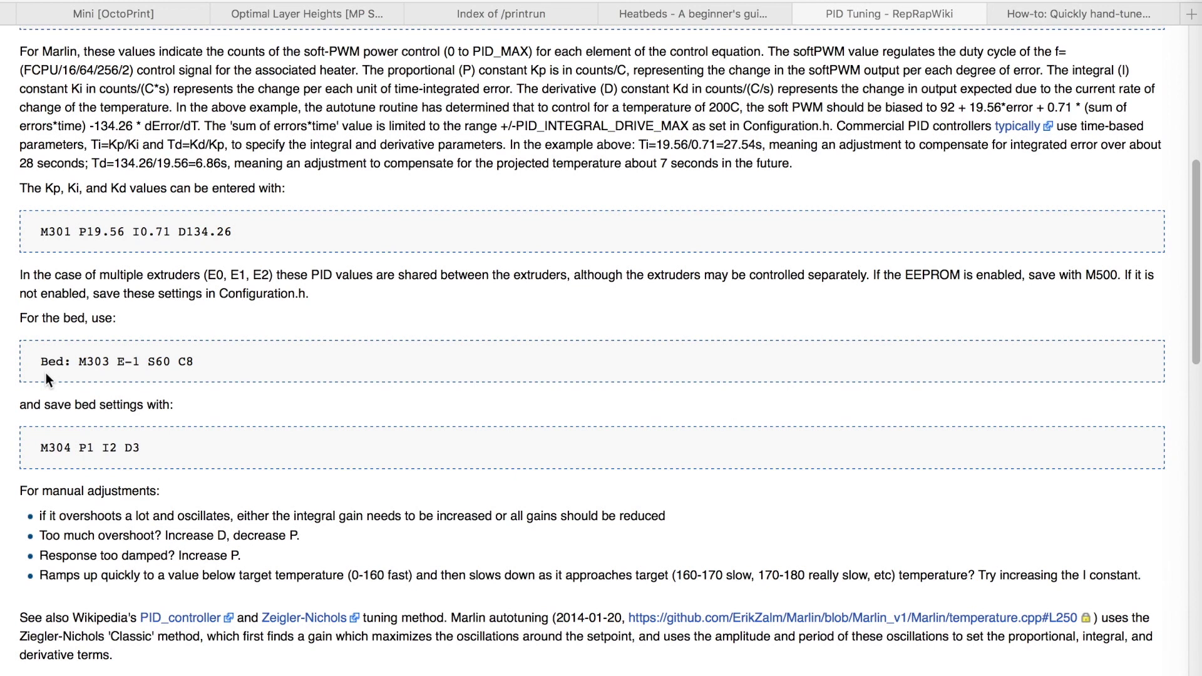
scroll(46, 373, down, 6)
scroll(46, 373, down, 2)
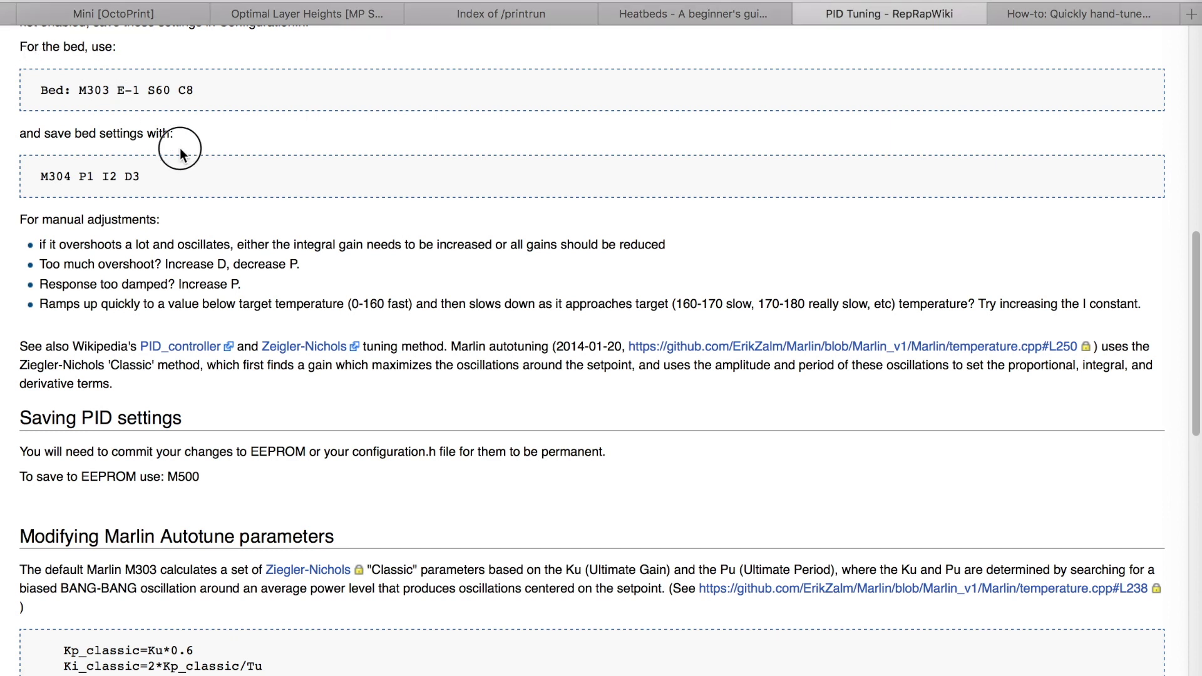
drag(19, 47, 523, 498)
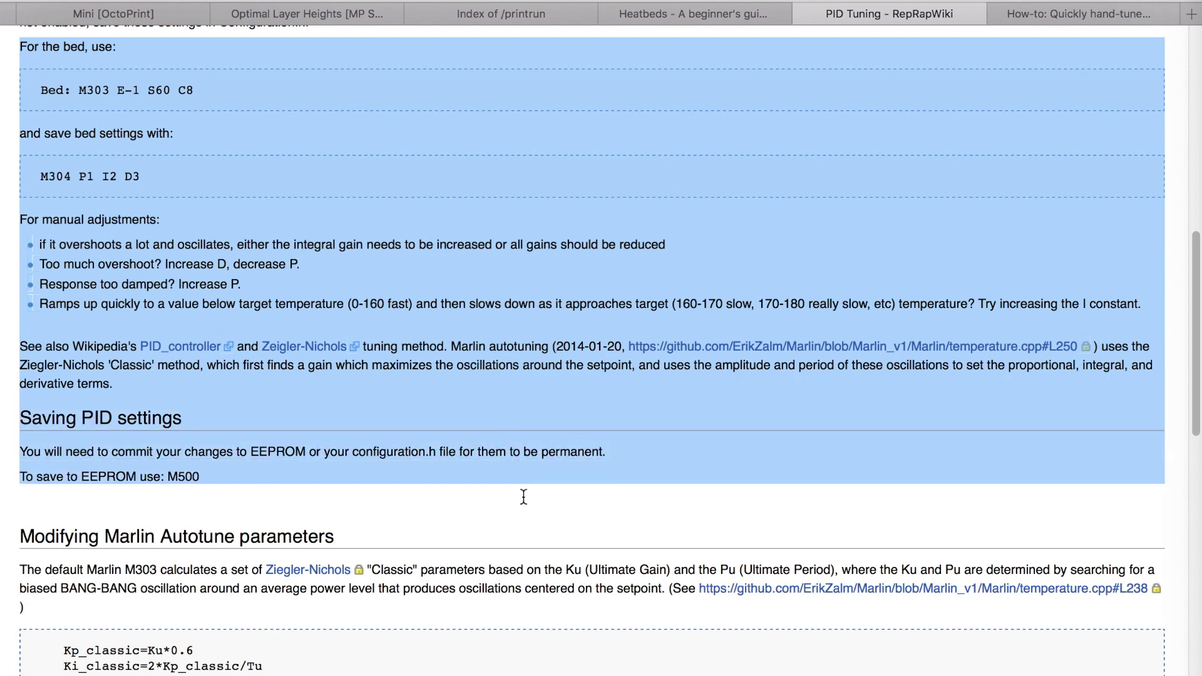
click(523, 497)
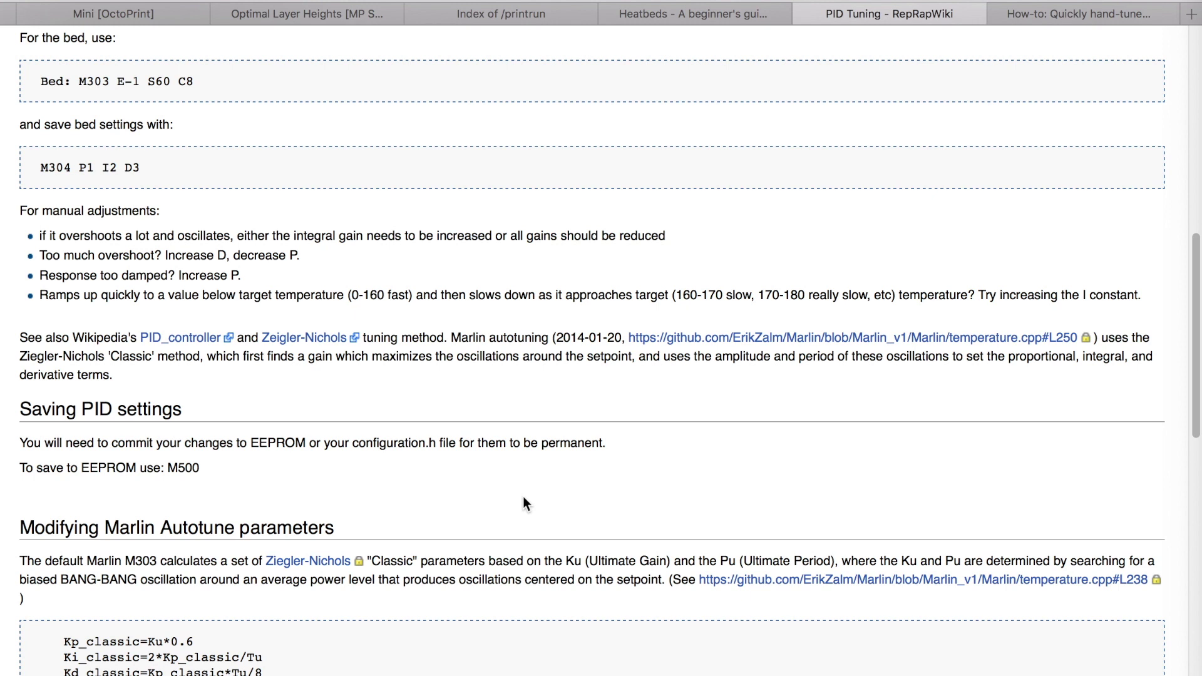
- Switch to the forum's hand-tune PID post, scroll down and highlight the THERMAL RUNAWAY WARNING heading
key(ctrl+Tab)
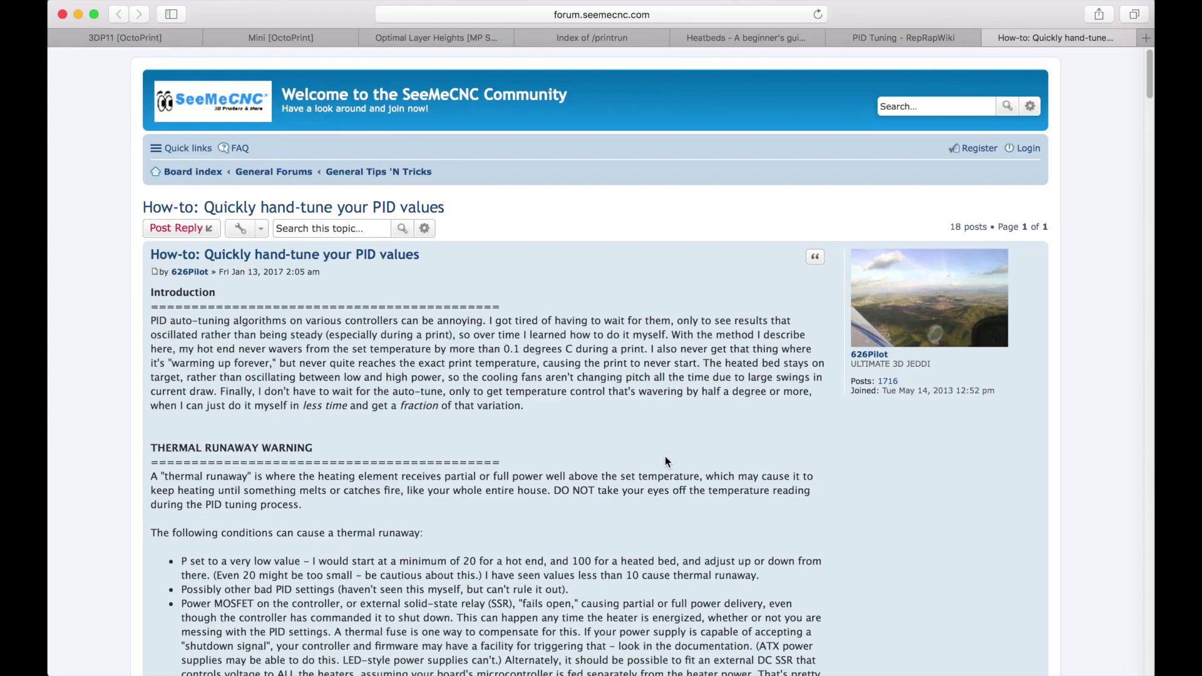
scroll(590, 534, down, 3)
scroll(664, 457, down, 5)
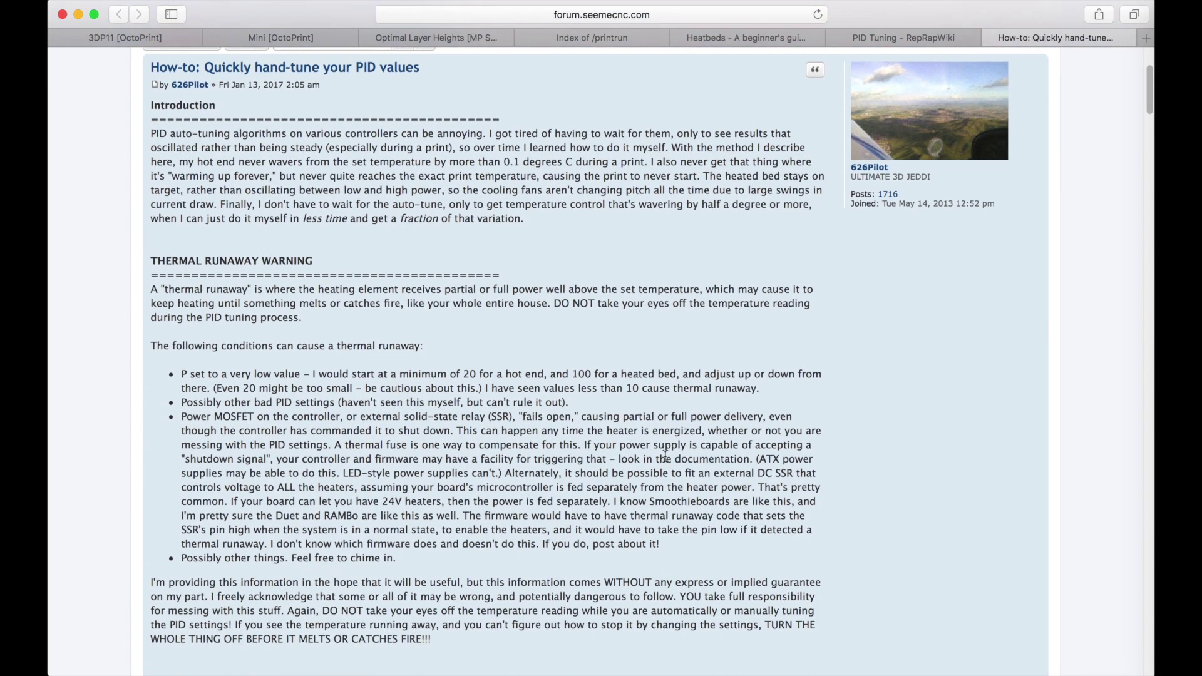
scroll(665, 455, down, 2)
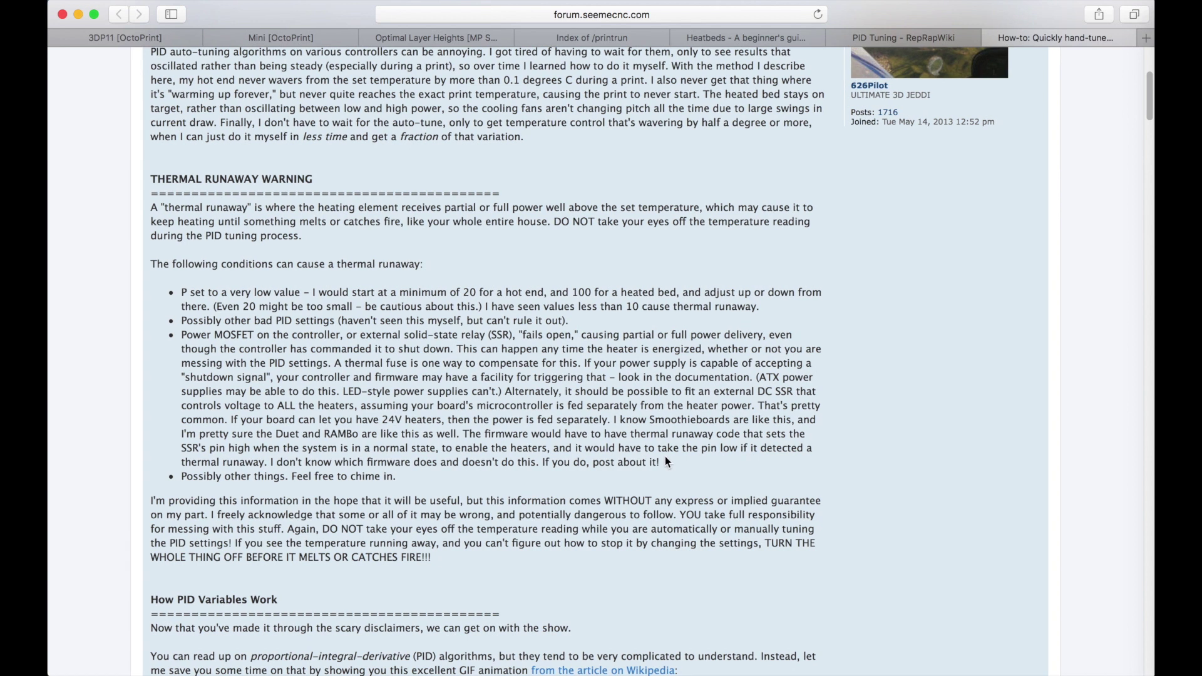
scroll(664, 461, down, 2)
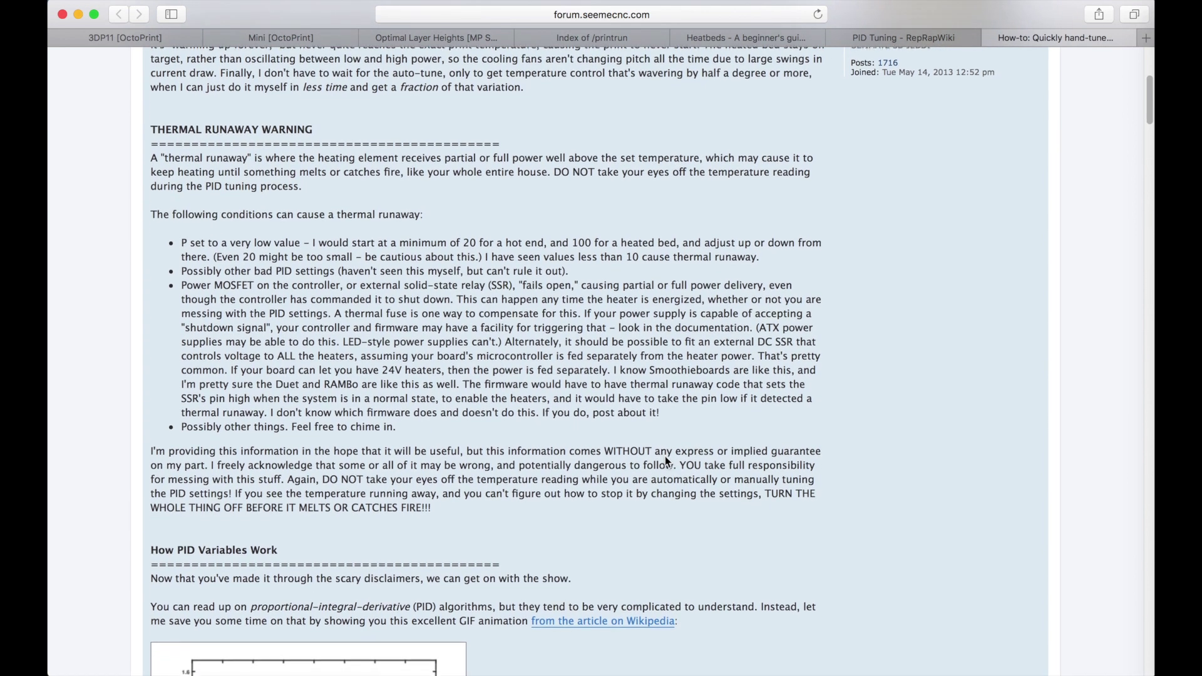
scroll(665, 460, down, 1)
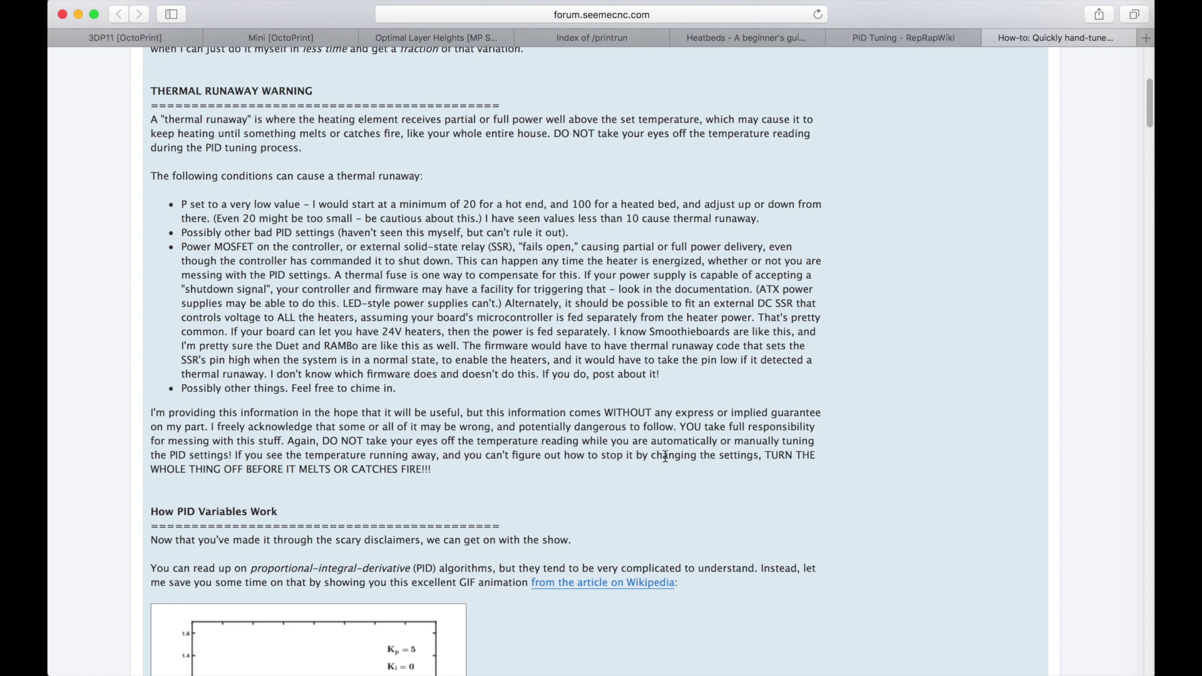
scroll(665, 456, down, 1)
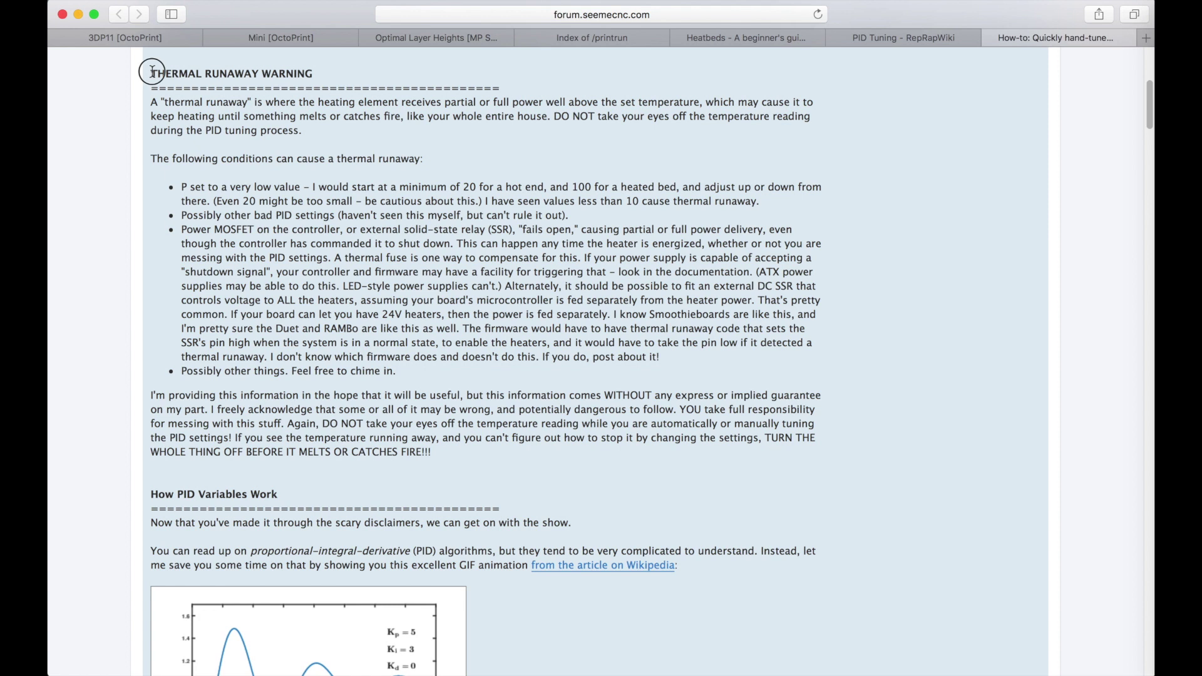
drag(149, 72, 314, 137)
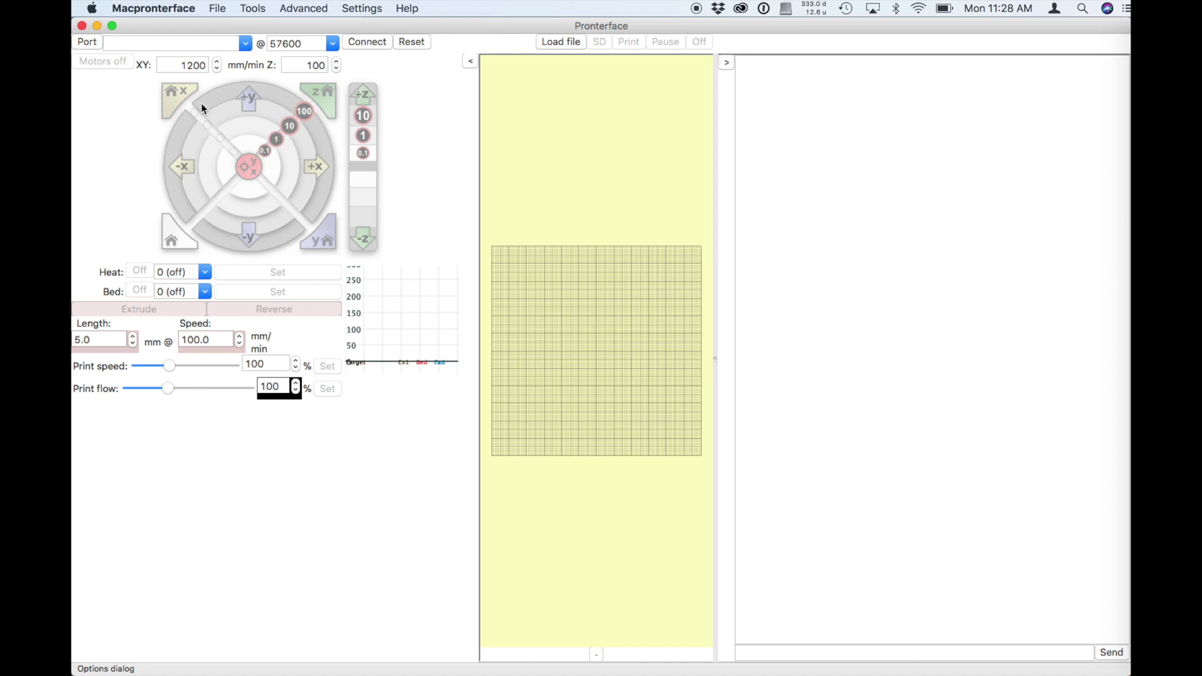
- Connect to /dev/tty.usbmodem1421 at 115200 baud, then reset the printer and confirm
click(87, 44)
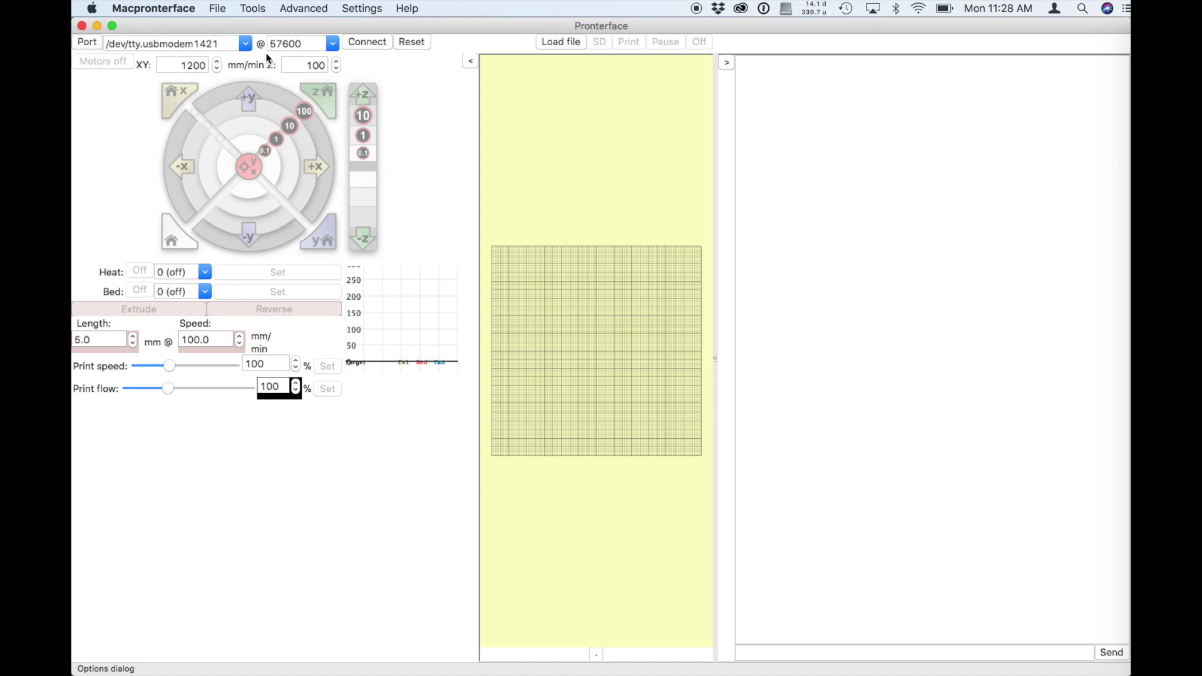
click(332, 43)
click(306, 107)
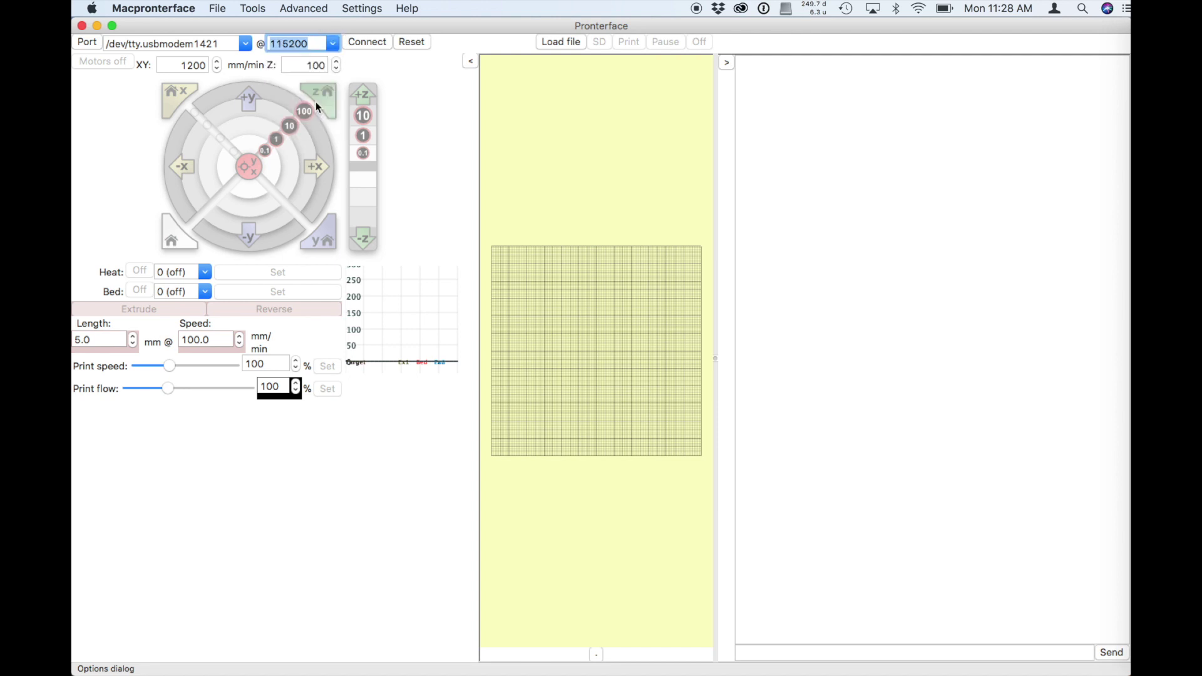
click(366, 42)
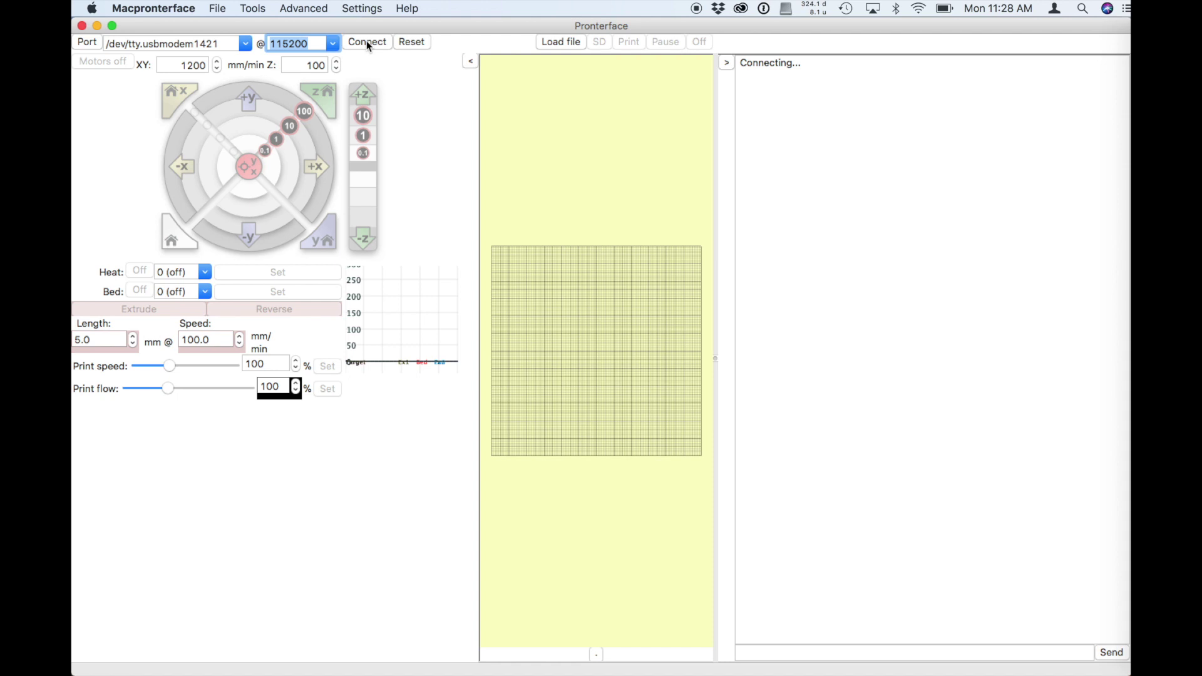
click(417, 44)
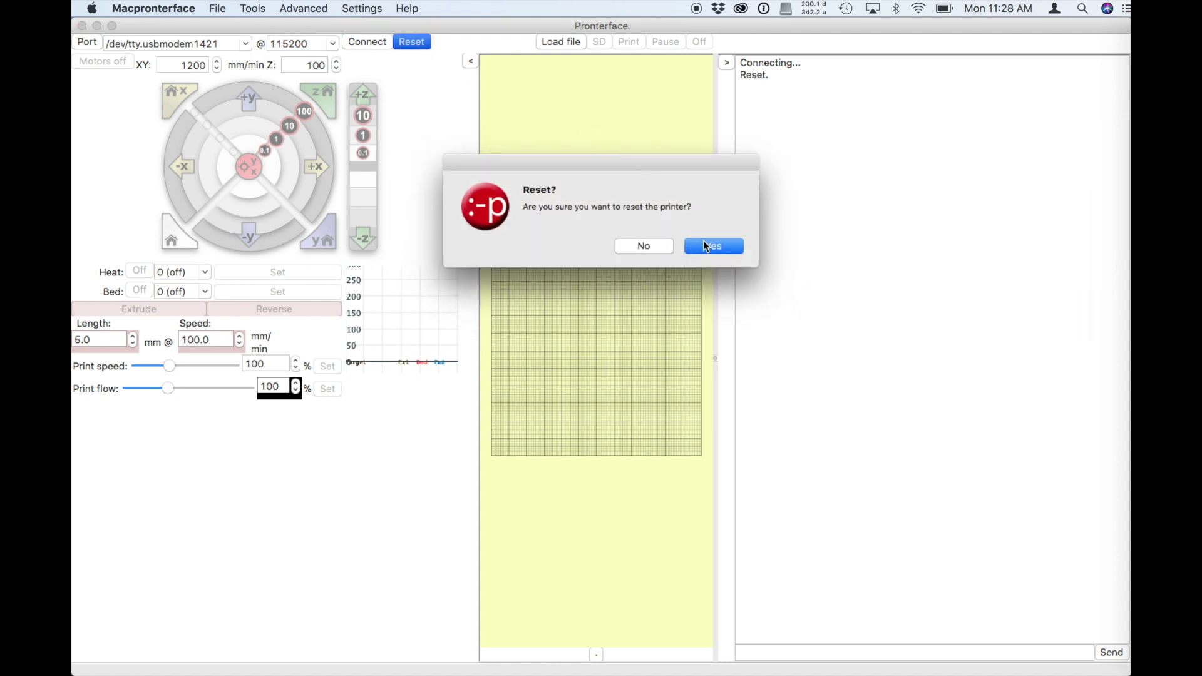
click(706, 246)
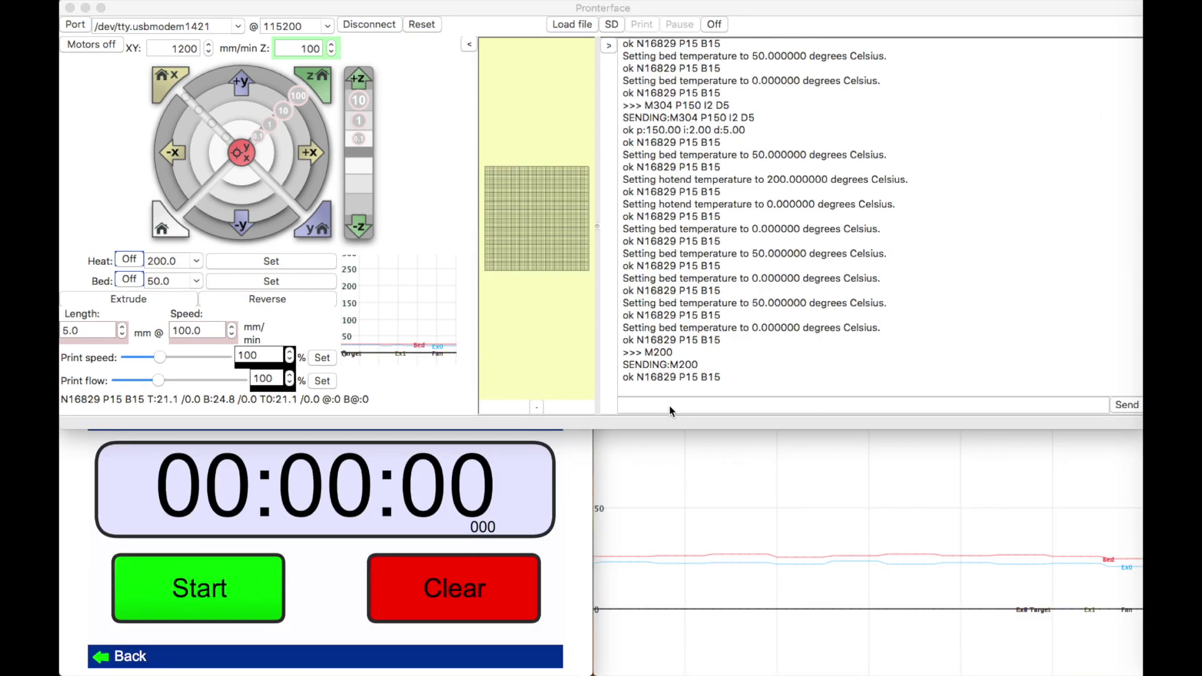
- Restore factory defaults with M502 and list the current settings with M503
click(669, 411)
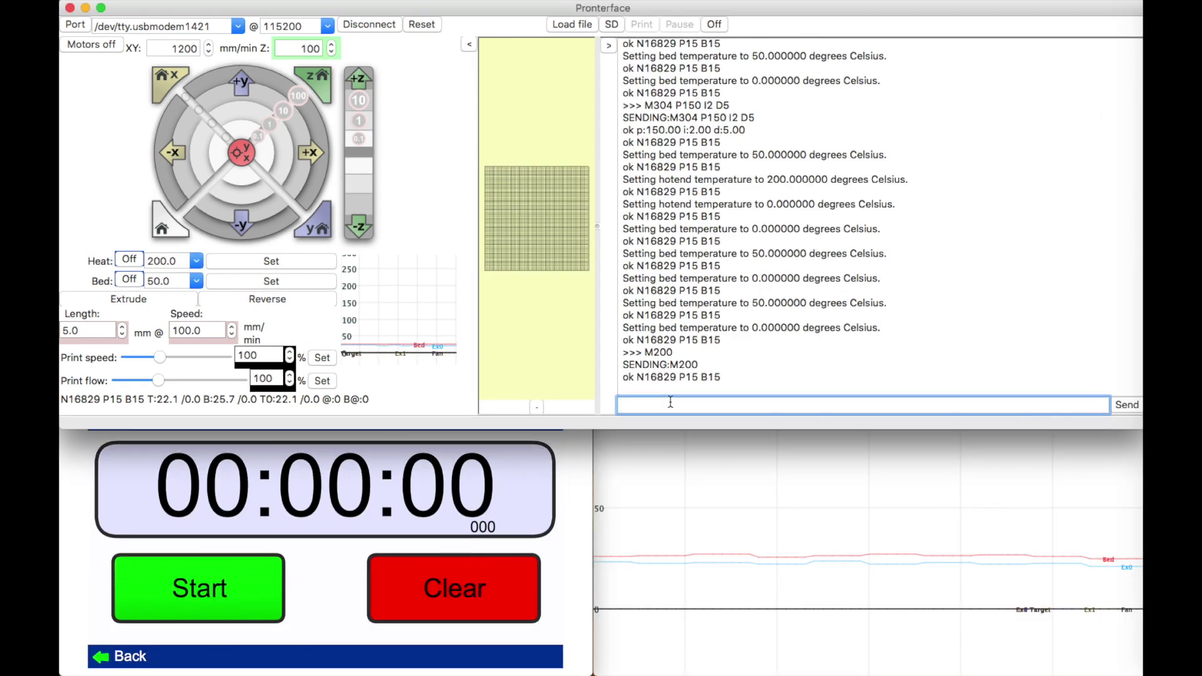
text(M502)
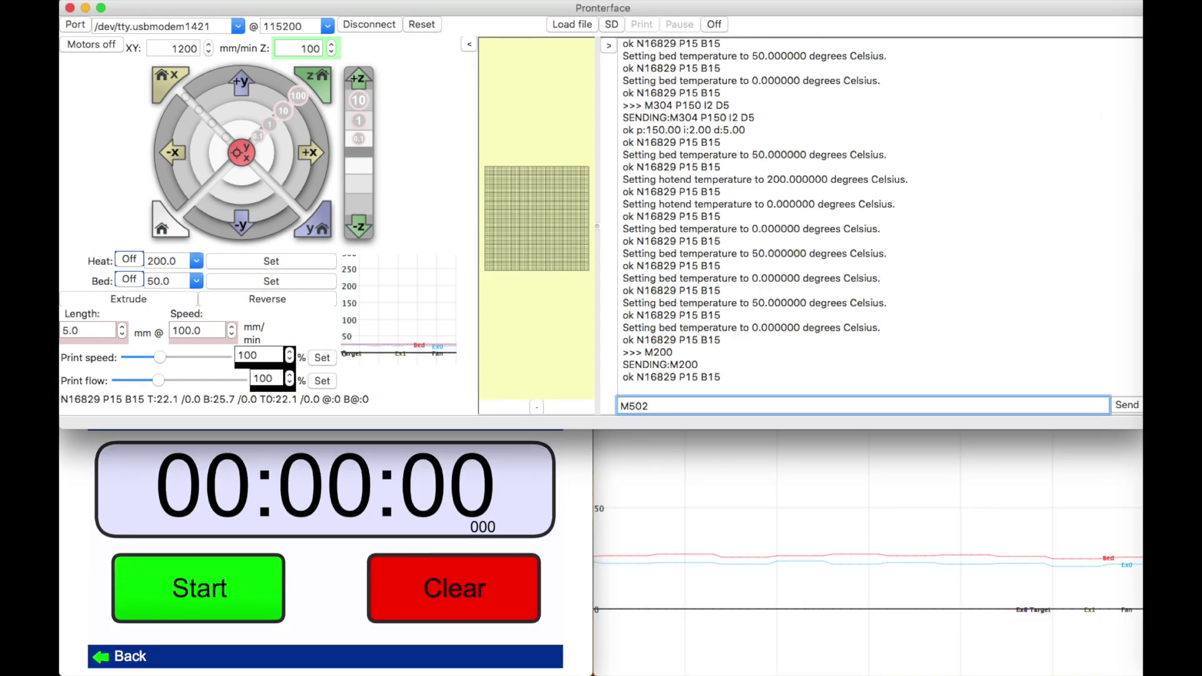
key(Return)
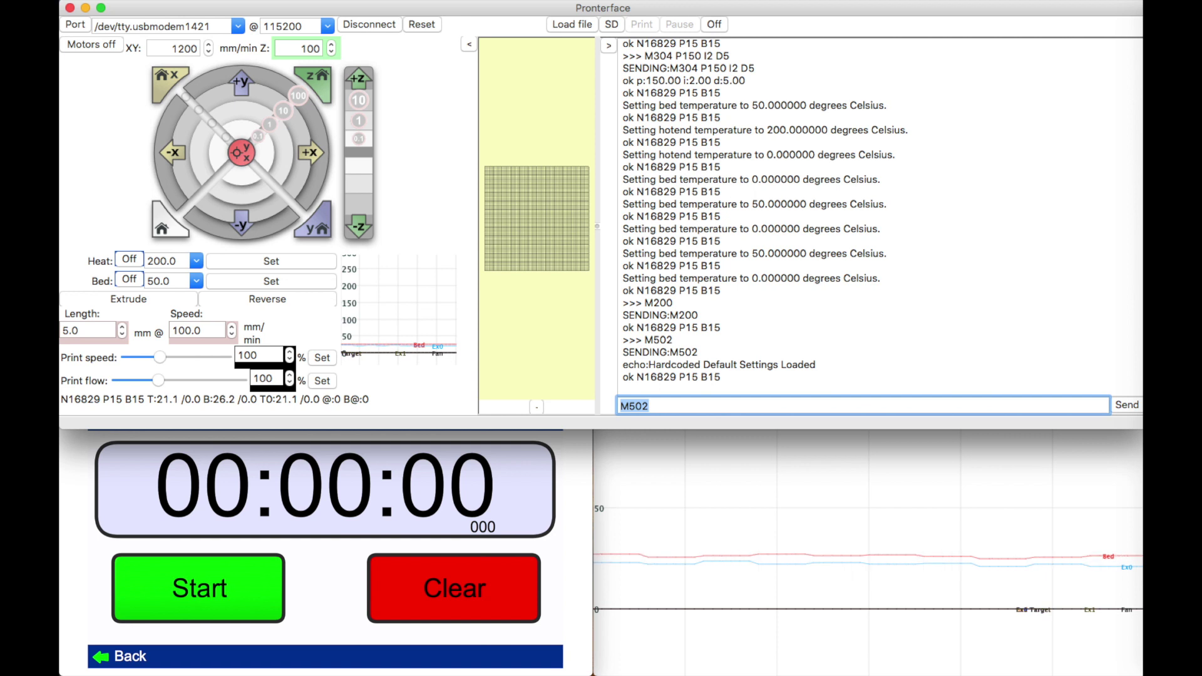
key(Right)
key(Return)
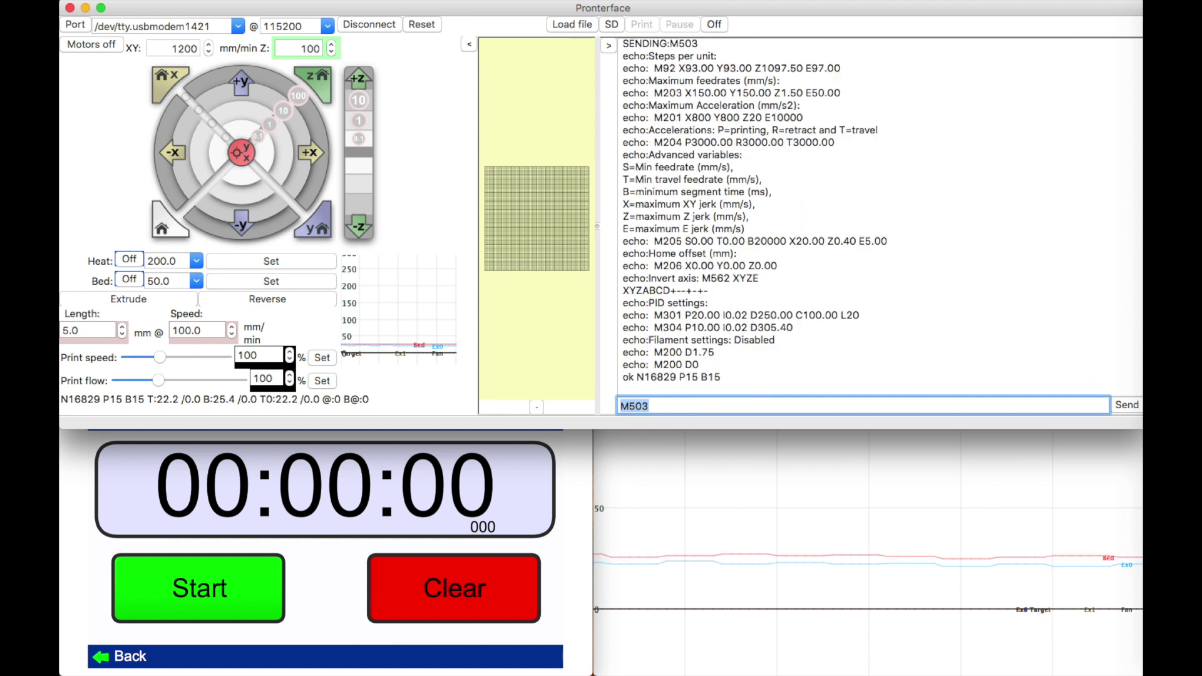
- Query the bed PID with M304, which returns p:10.00 i:0.02 d:305.40
key(BackSpace)
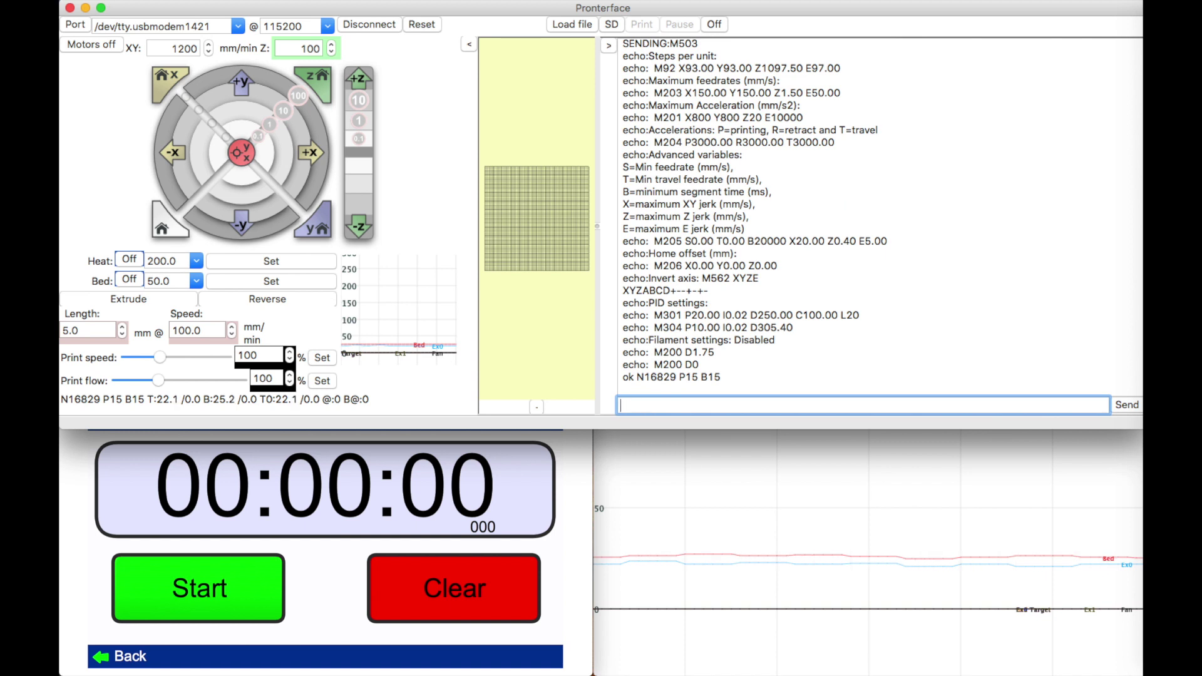
text(M304 P150 I2 D5)
key(BackSpace)
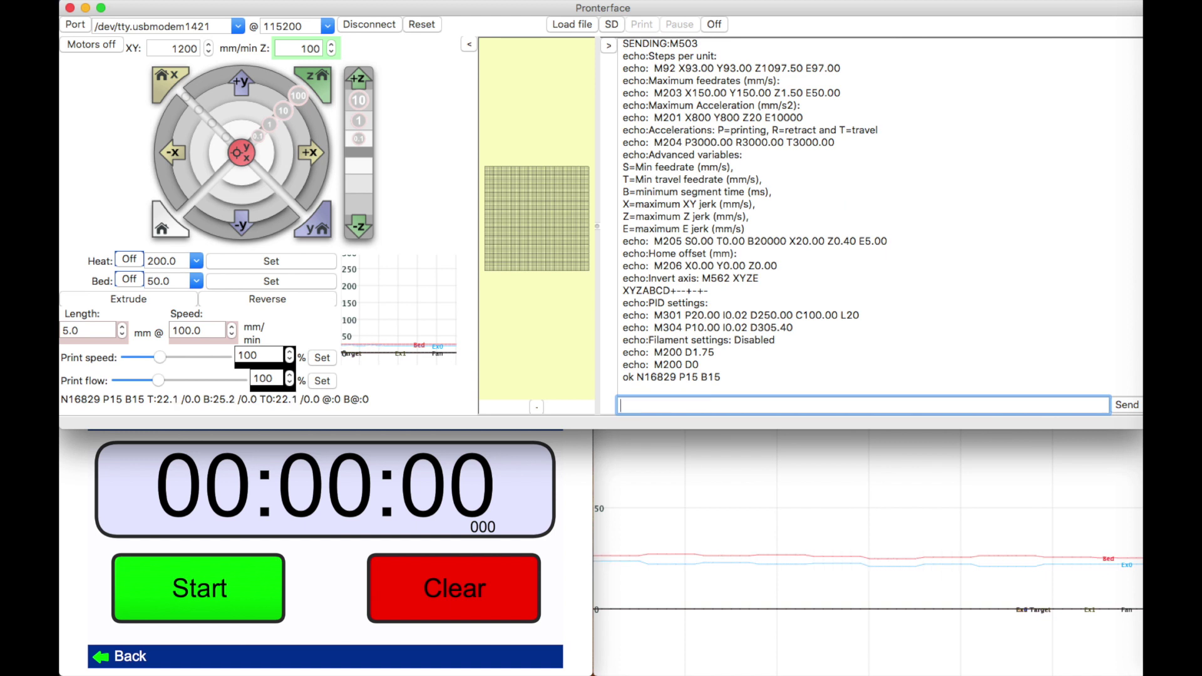
text(M304)
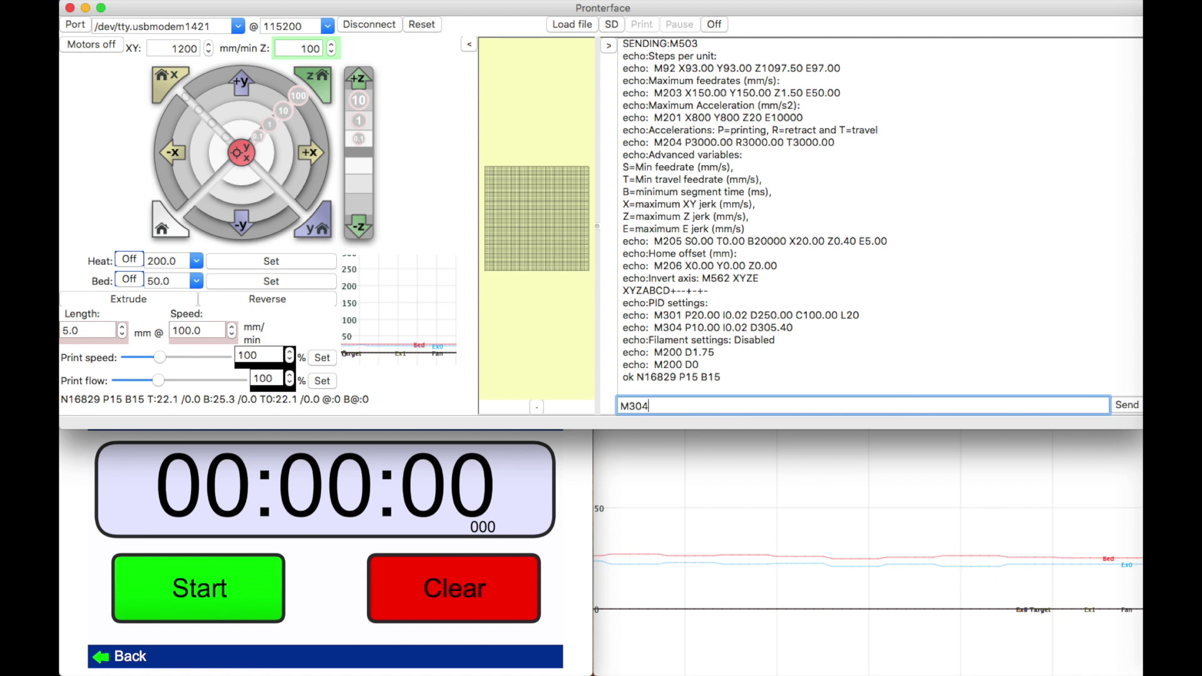
key(Return)
click(229, 424)
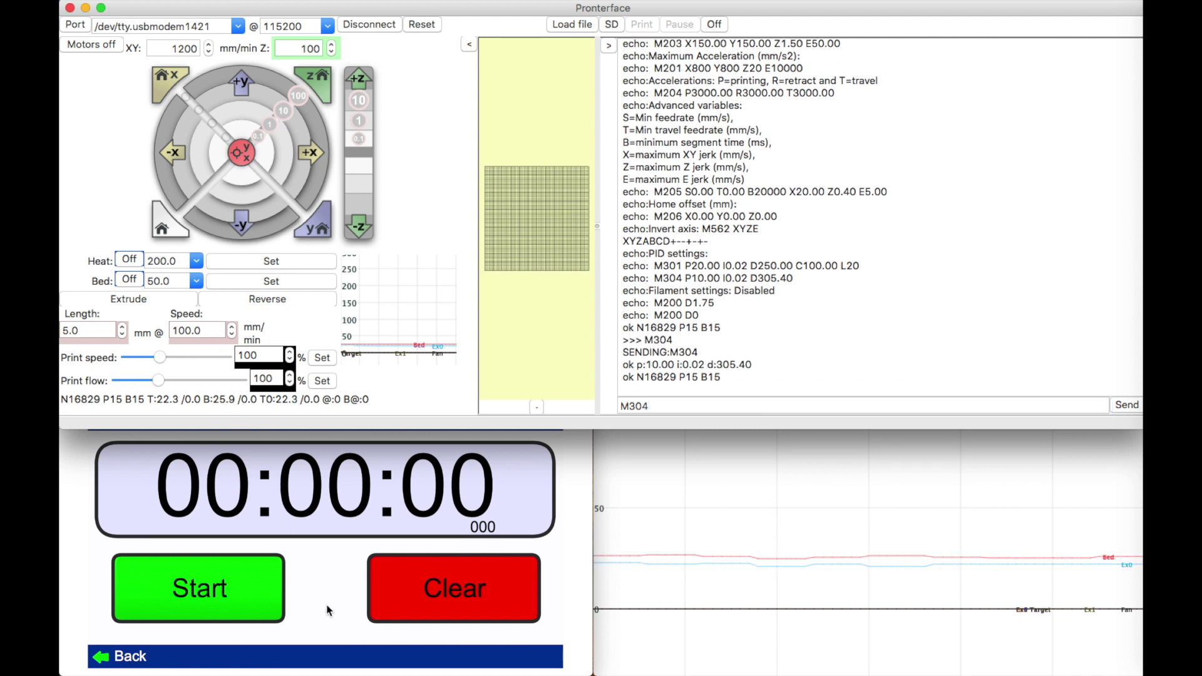
- Start the stopwatch, heat the bed to 50 °C, and pause the timer at 00:04:08
click(325, 587)
click(233, 604)
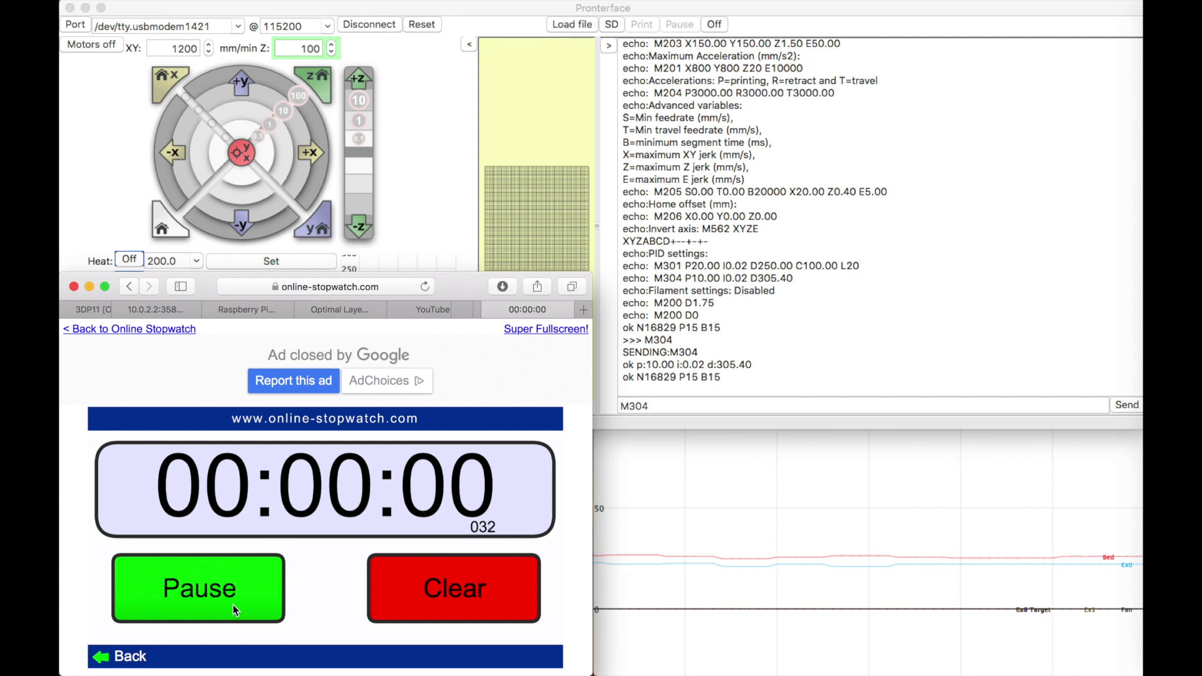
click(65, 93)
click(235, 281)
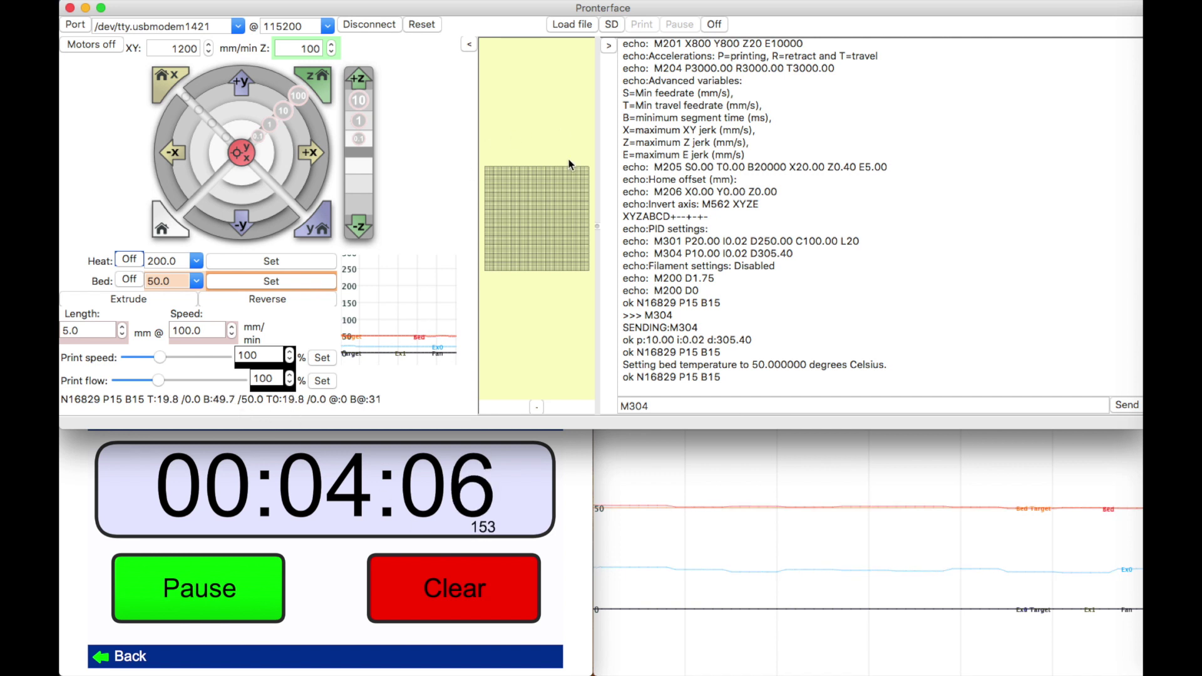
click(298, 567)
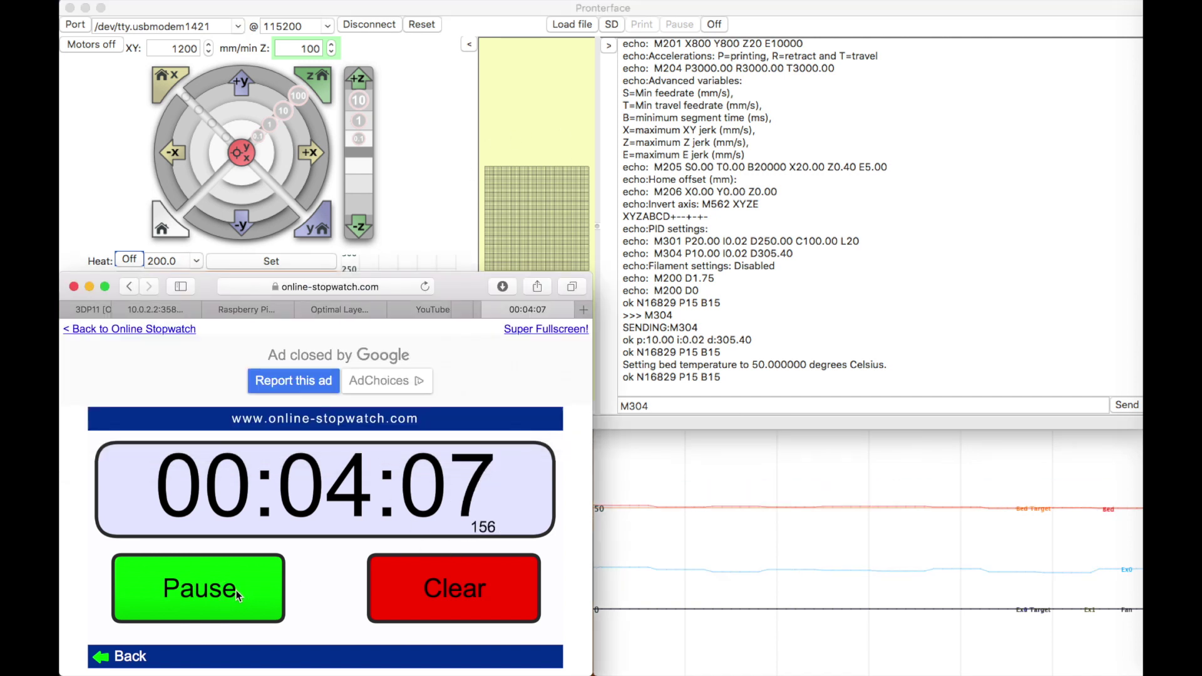
click(199, 593)
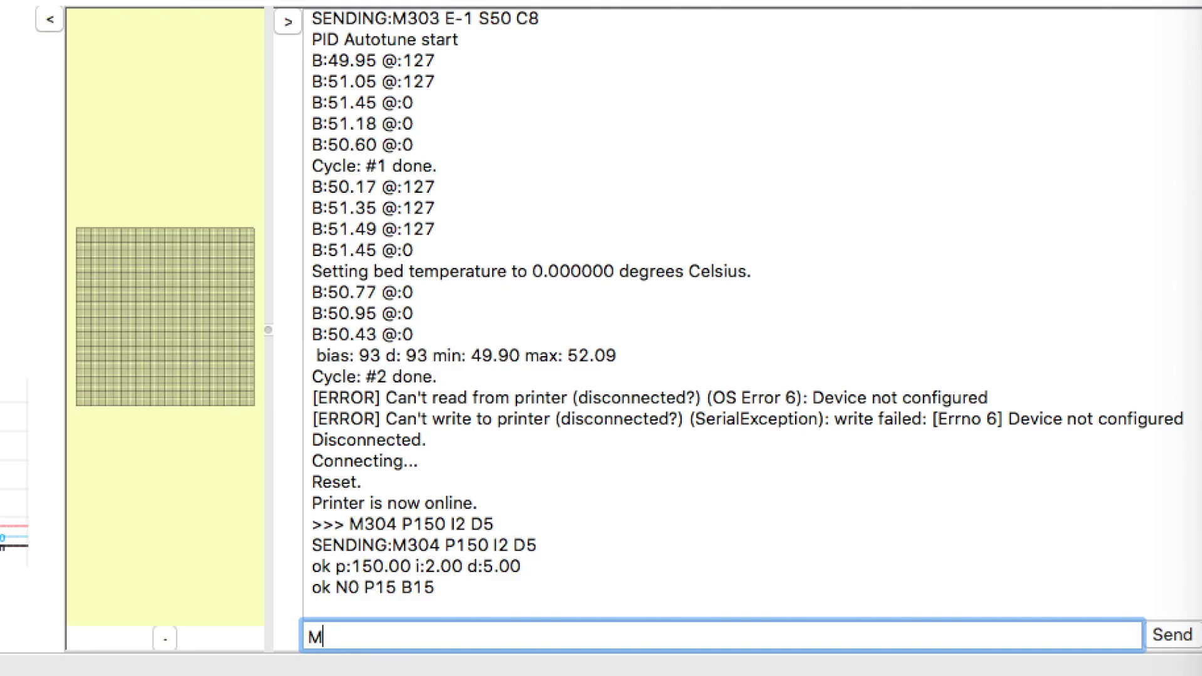
- Run M303 E-1 S50 C8 to autotune the bed PID over 8 cycles at 50 °C
text(303 E-1)
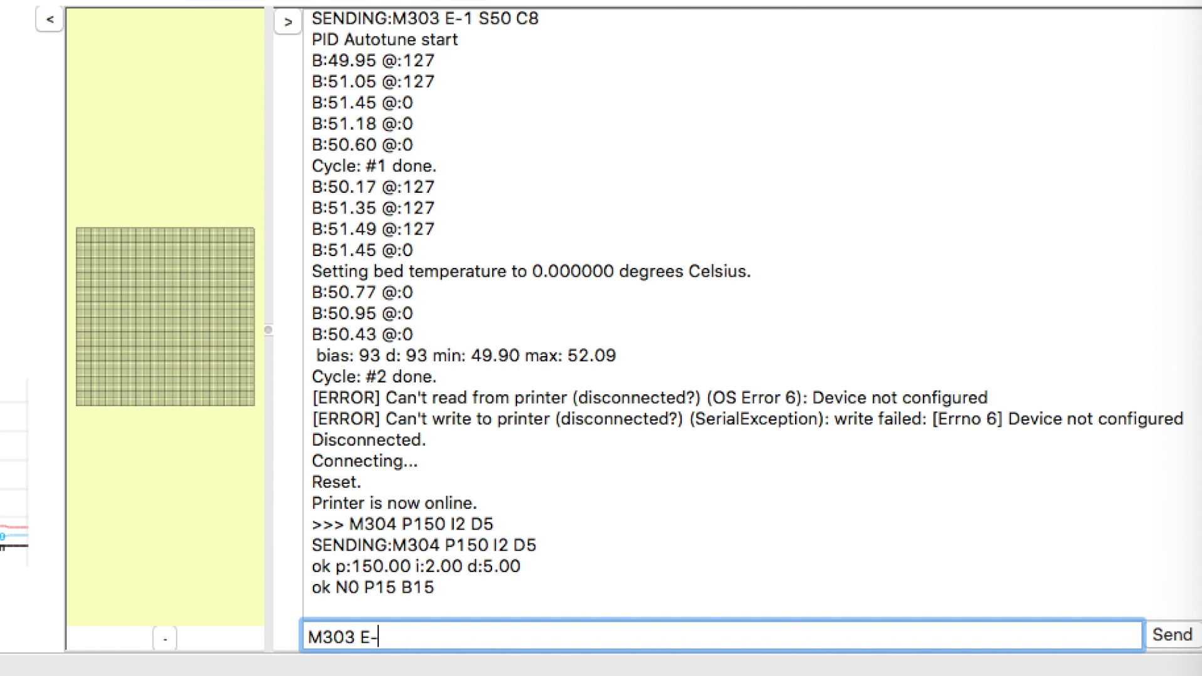
text( S50 C8)
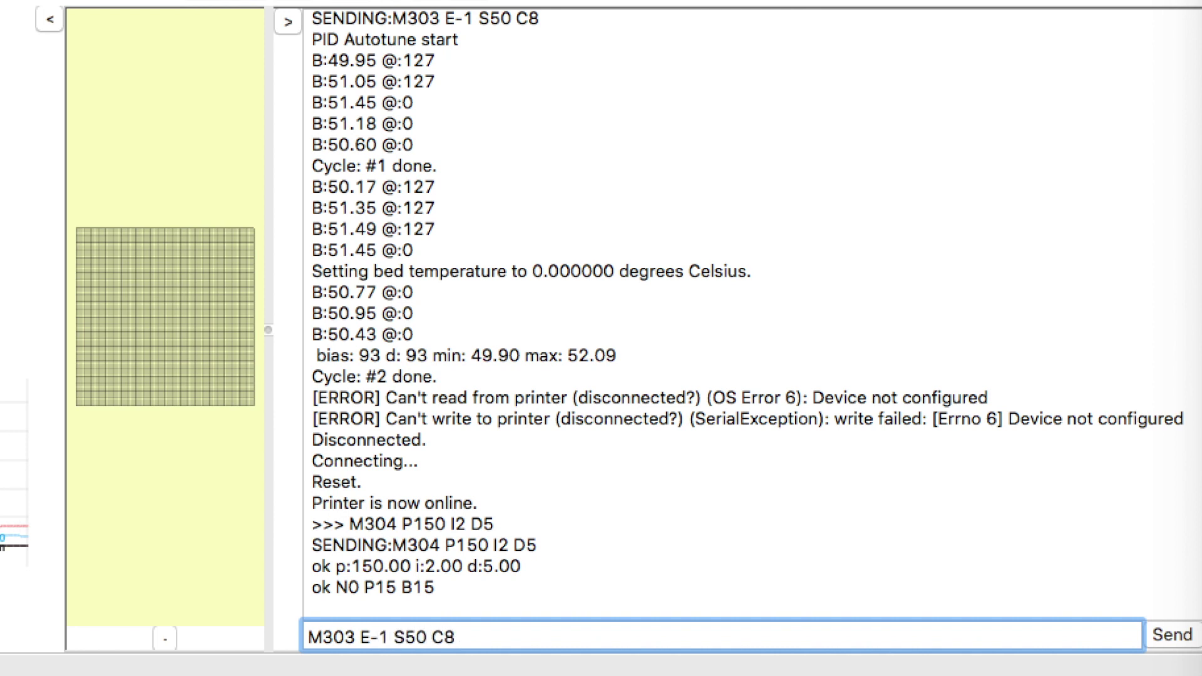
key(Return)
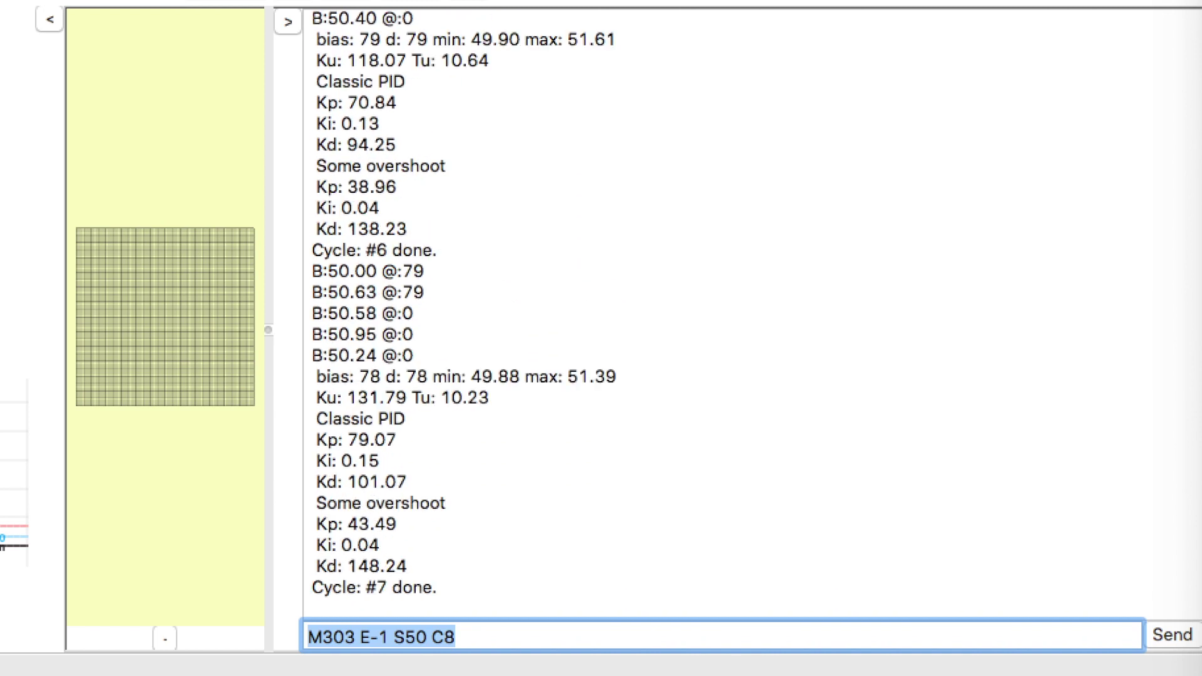
key(BackSpace)
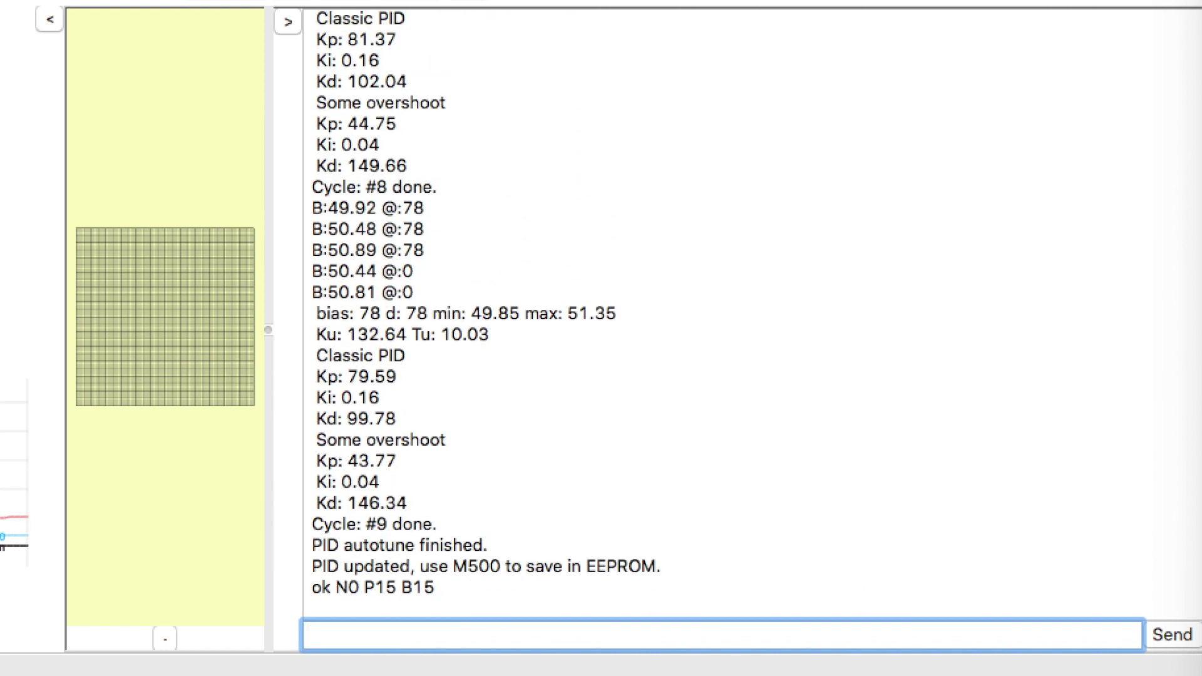
- Send M304 to show the new bed PID p:43.77 i:0.67 d:9.59, then reheat the bed to 50 °C
text(M304)
key(Return)
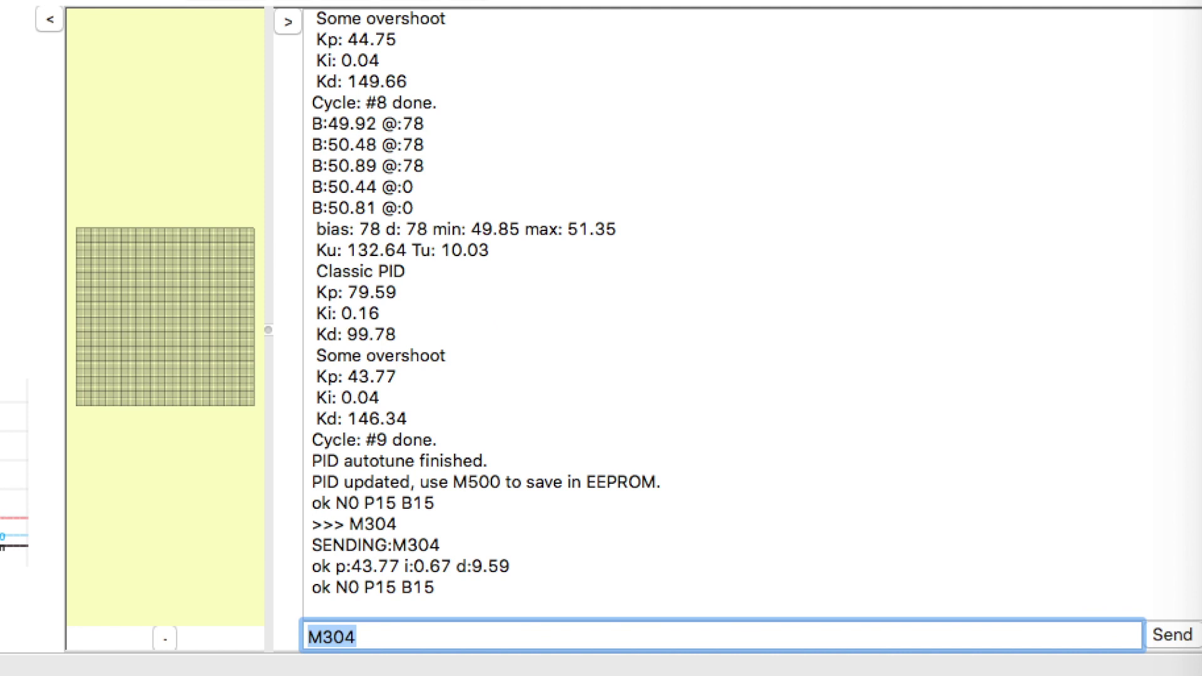
drag(330, 565, 509, 565)
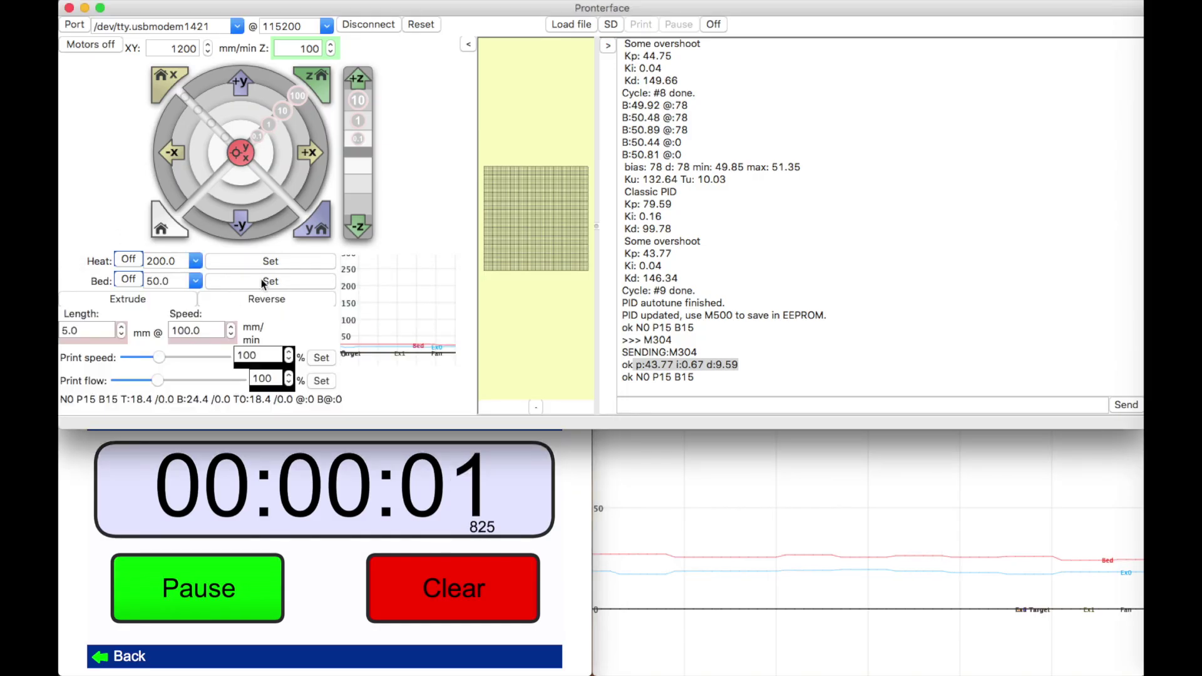
click(263, 281)
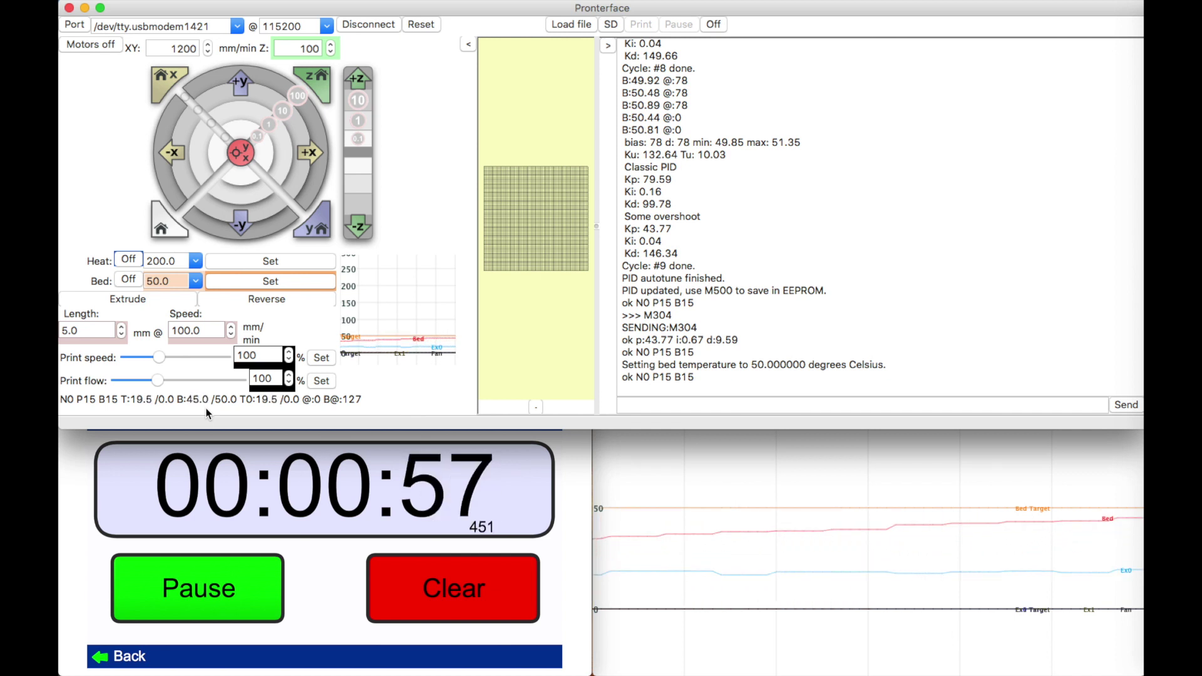
- Pause the stopwatch at 1 minute 16 seconds once the bed reaches 50 °C
key(space)
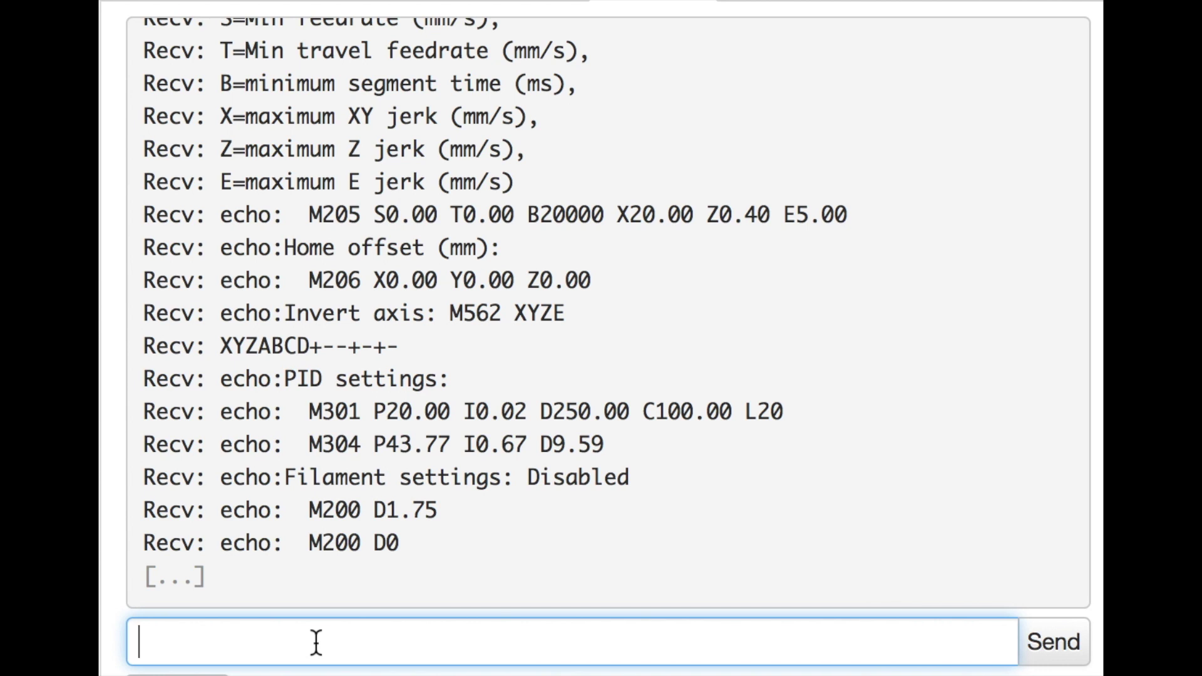
- Save settings to EEPROM with M500, then confirm M503 lists M304 P43.77 I0.67 D9.59
text(M500)
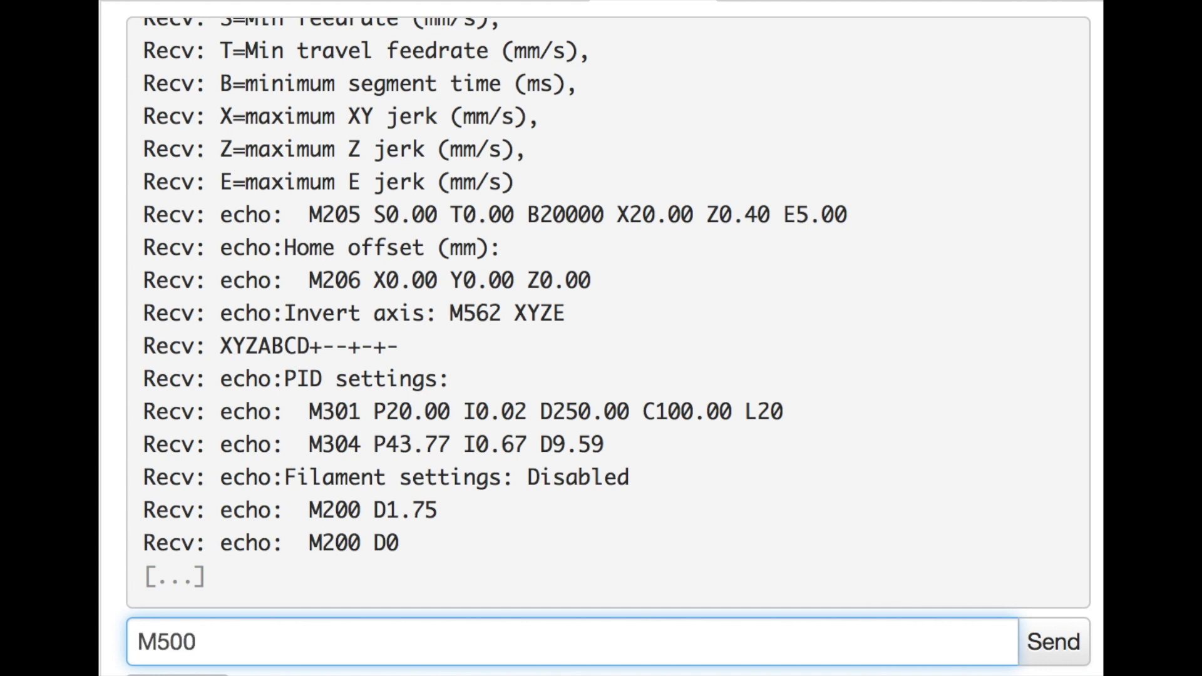
key(Return)
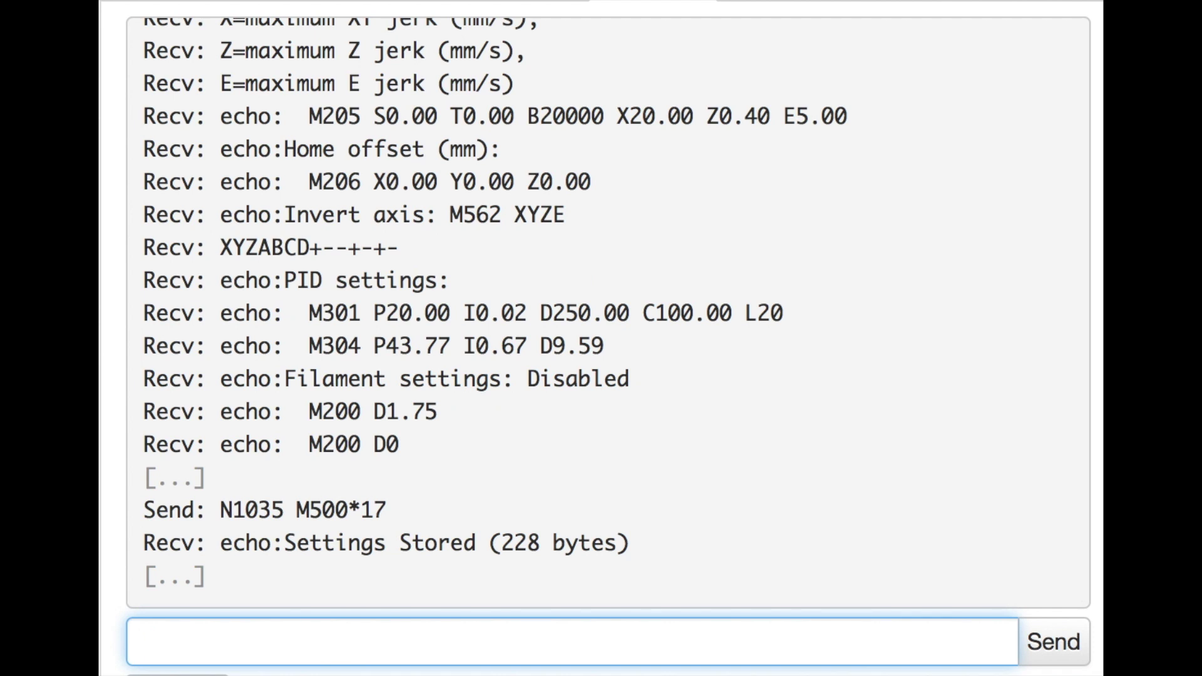
text(M503)
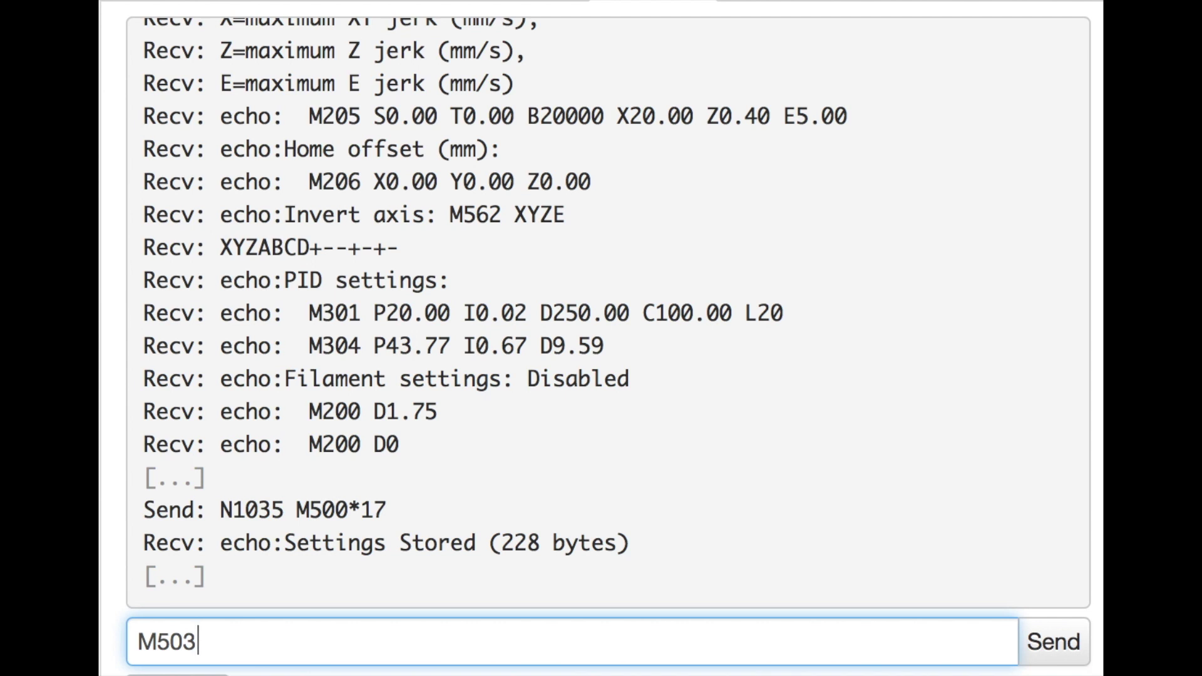
key(Return)
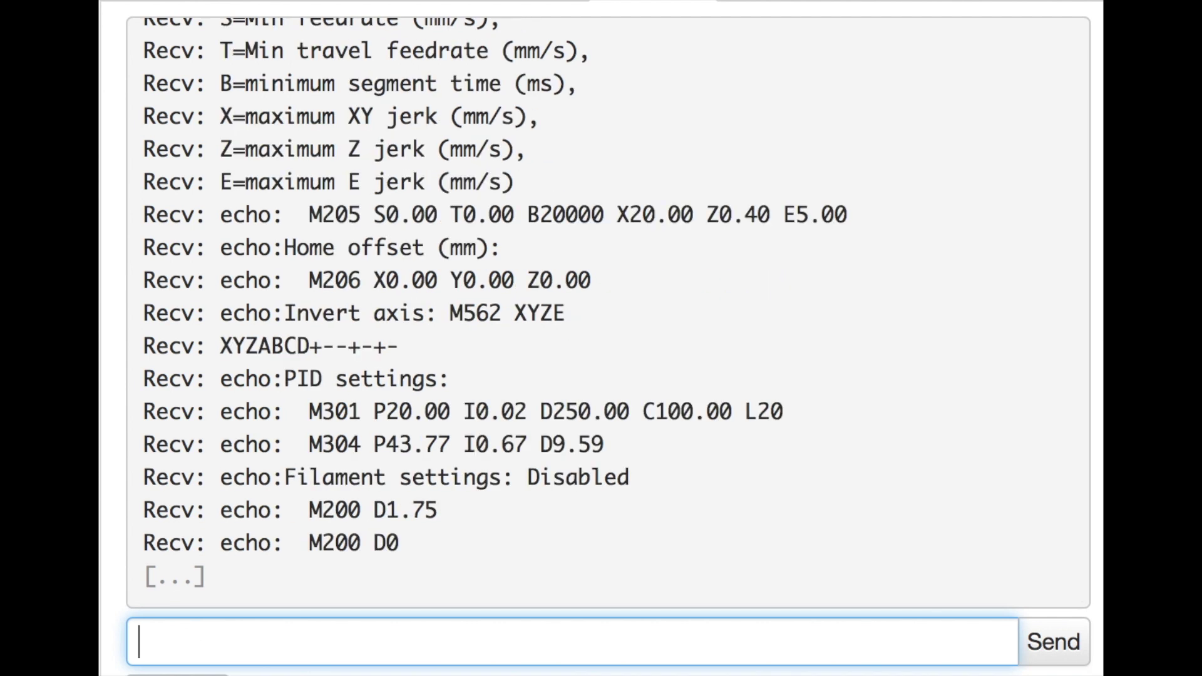
text(M503)
key(Return)
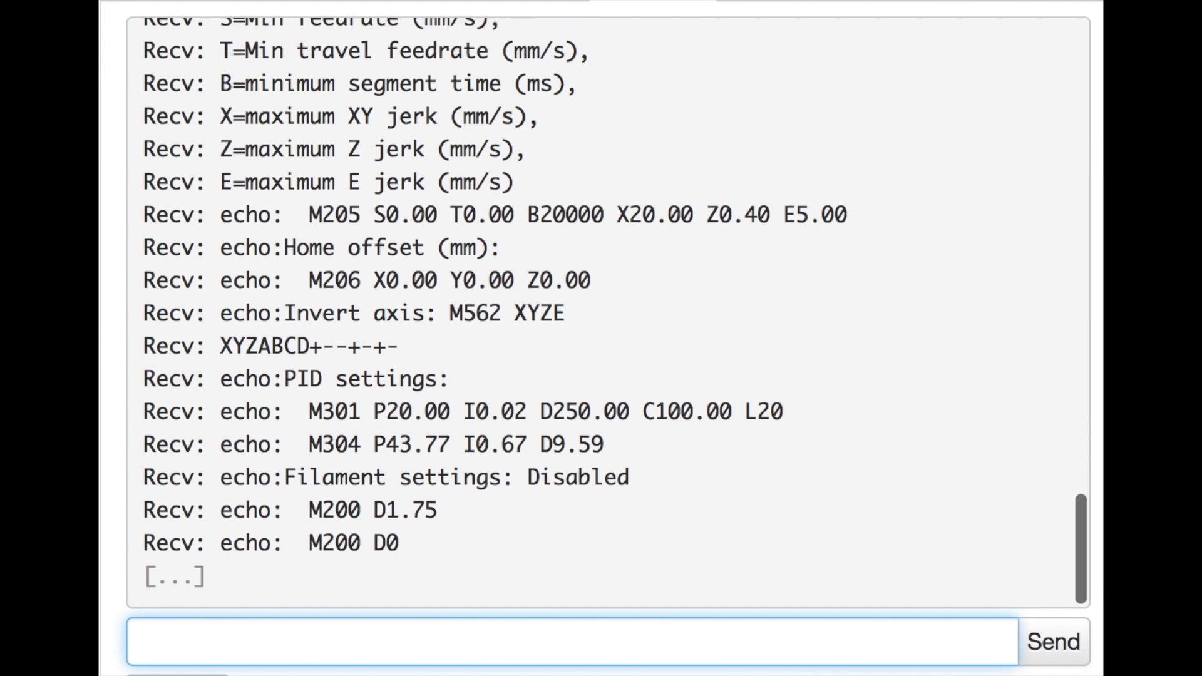
drag(310, 444, 630, 443)
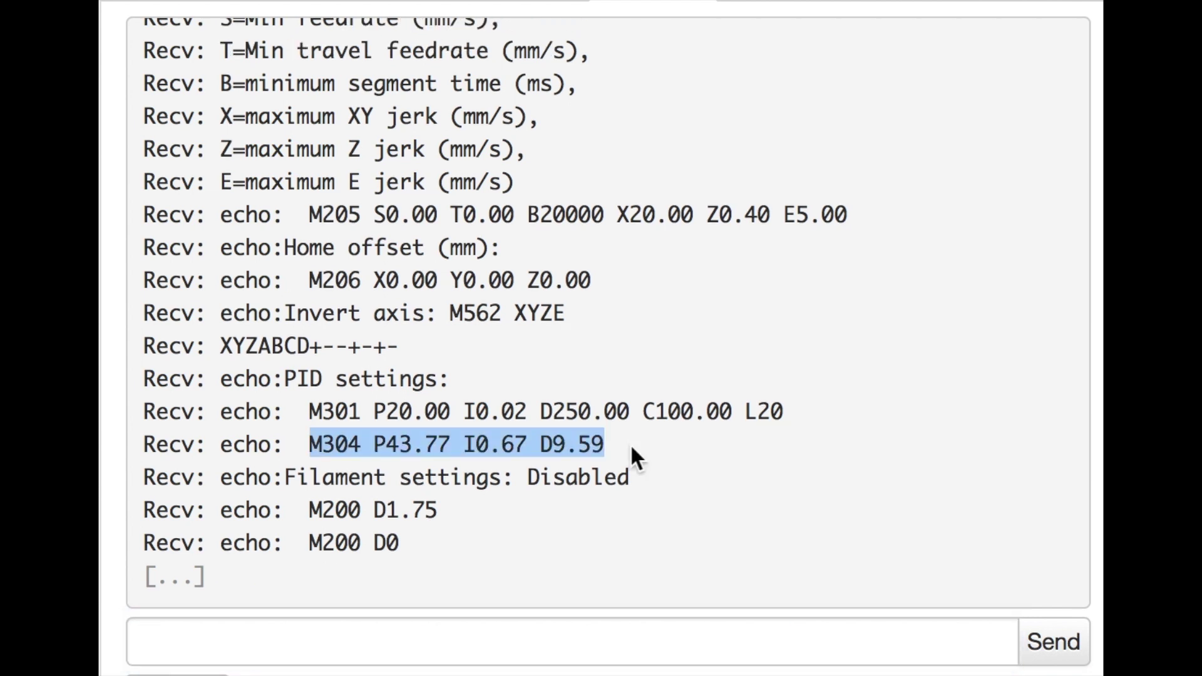